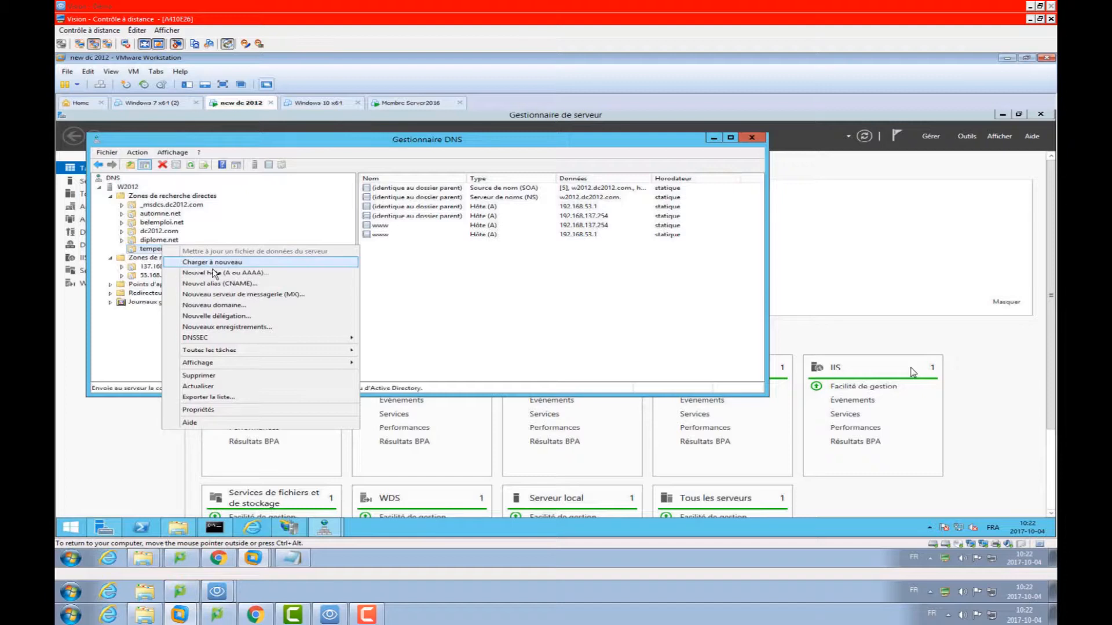
Add a host (A) record named ftp to the temperature.net zone with IP address 192.168.137.254 and an associated PTR record
click(213, 274)
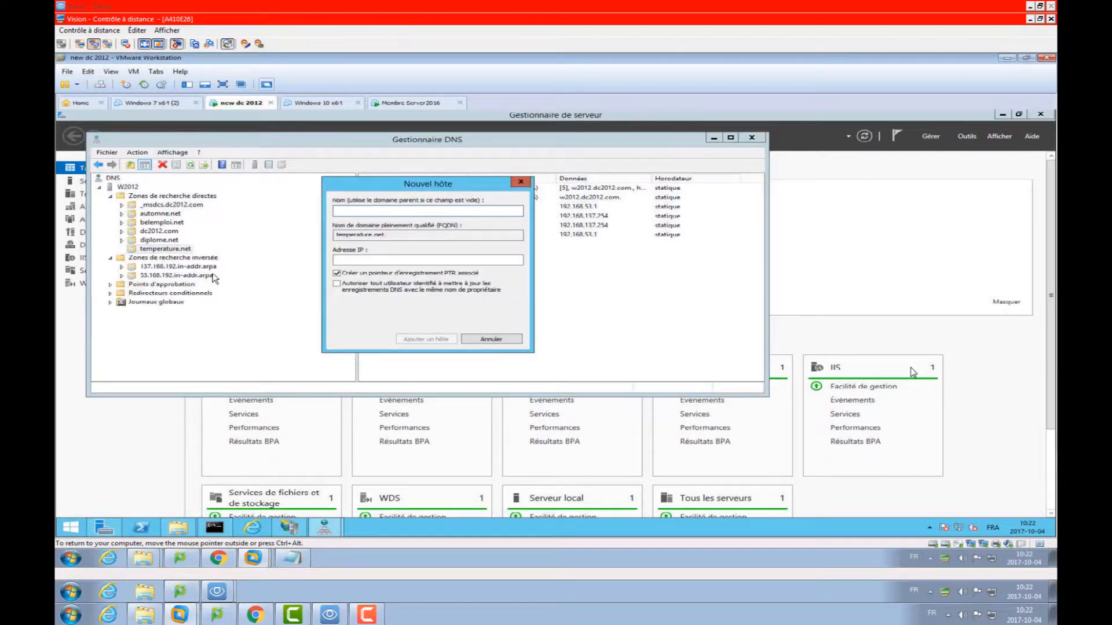
text(ftp)
click(347, 259)
text(1921.6)
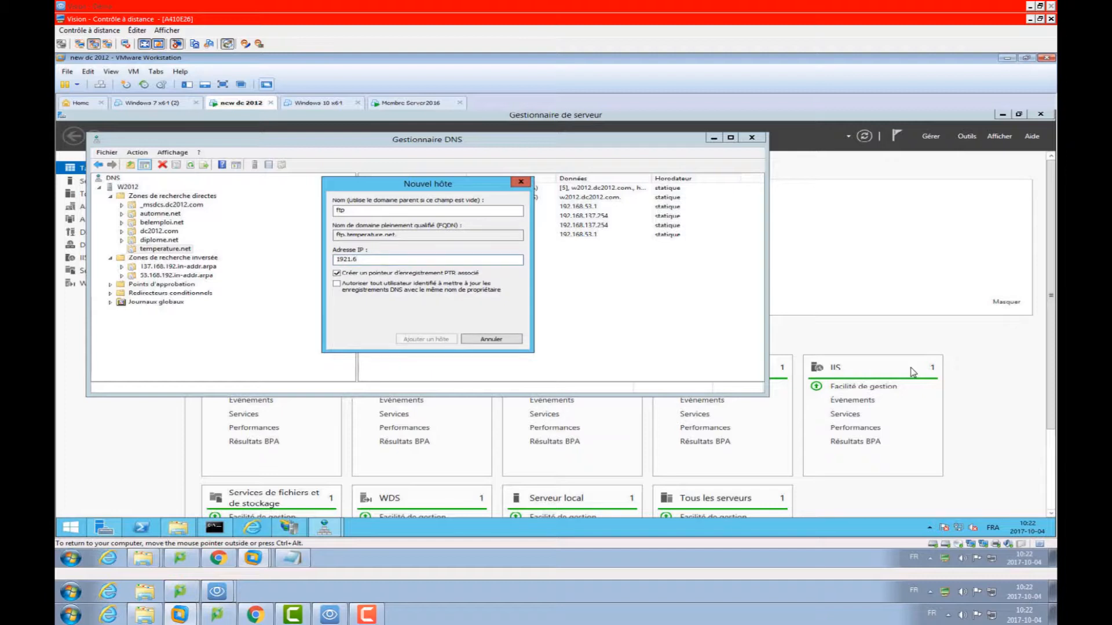
key(BackSpace)
text(16)
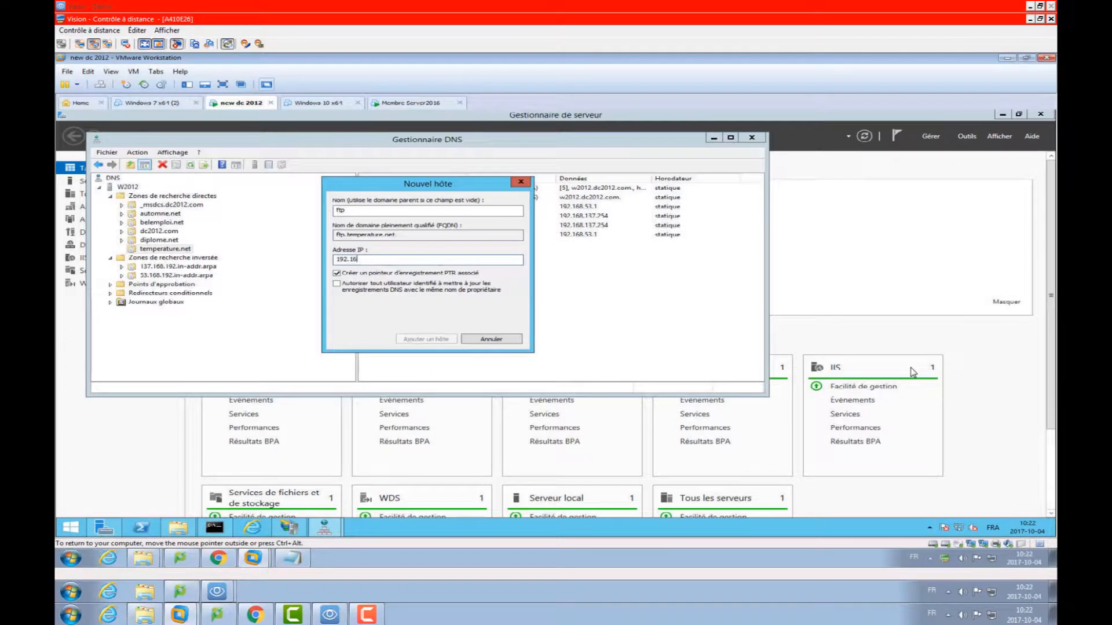
text(8. 137. )
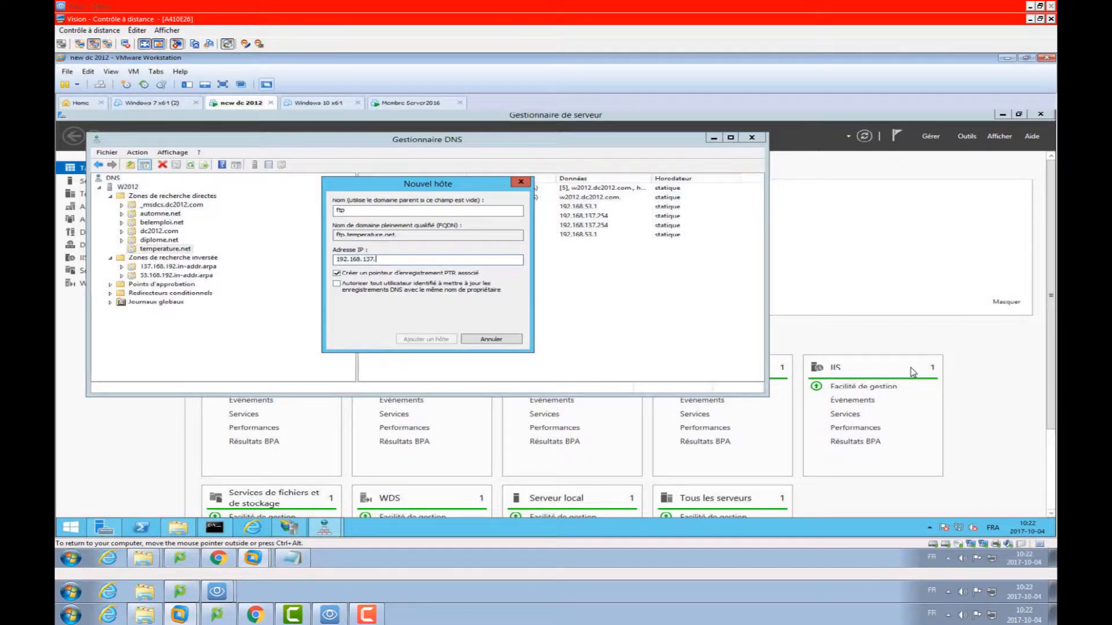
text(254)
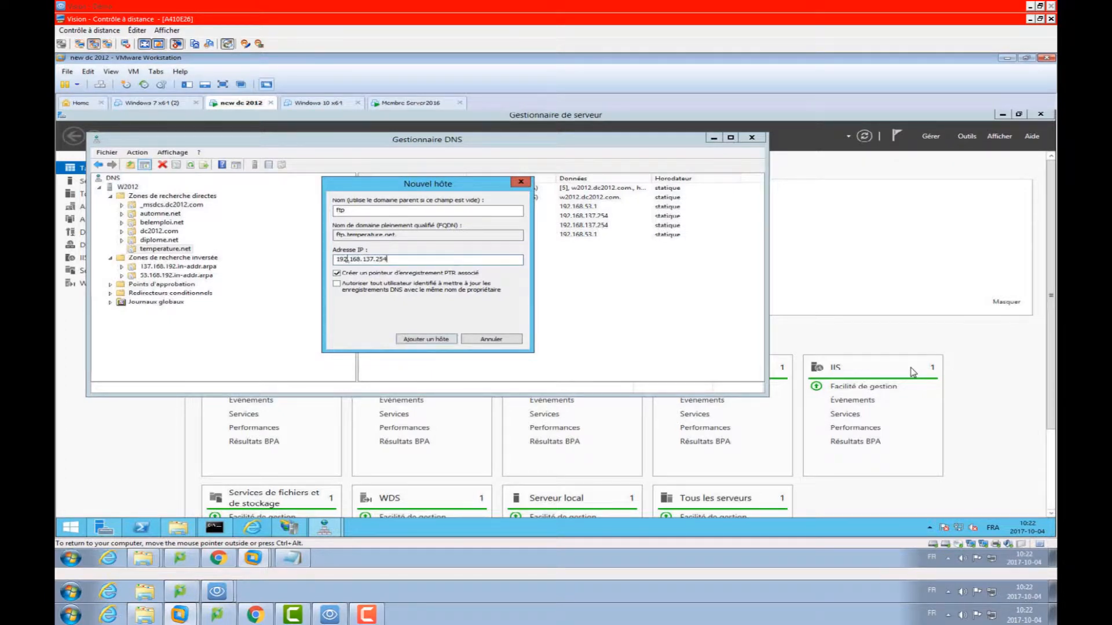
click(434, 339)
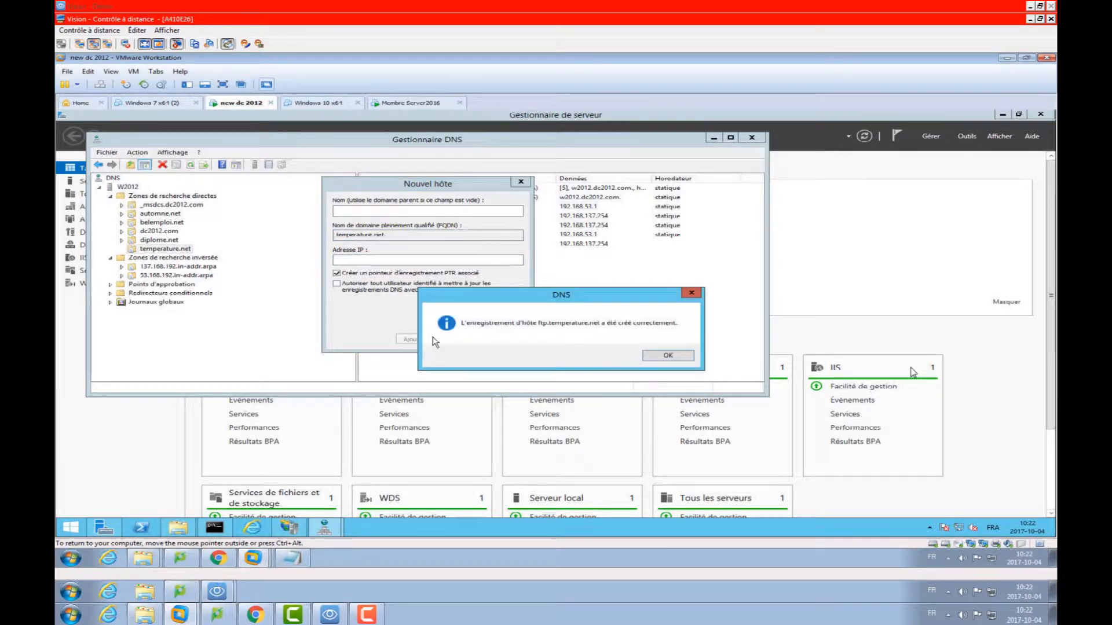
click(647, 356)
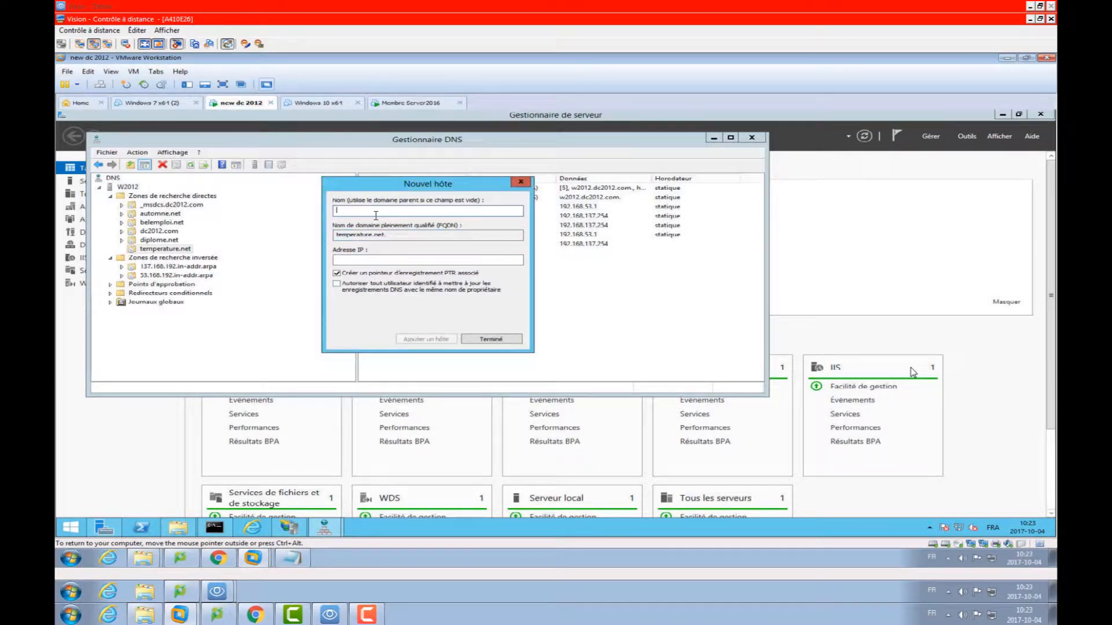
Add a second ftp host record to temperature.net with IP address 192.168.53.1, close the host dialog and refresh the zone
text(ftp)
click(410, 261)
text(192.168.53.1)
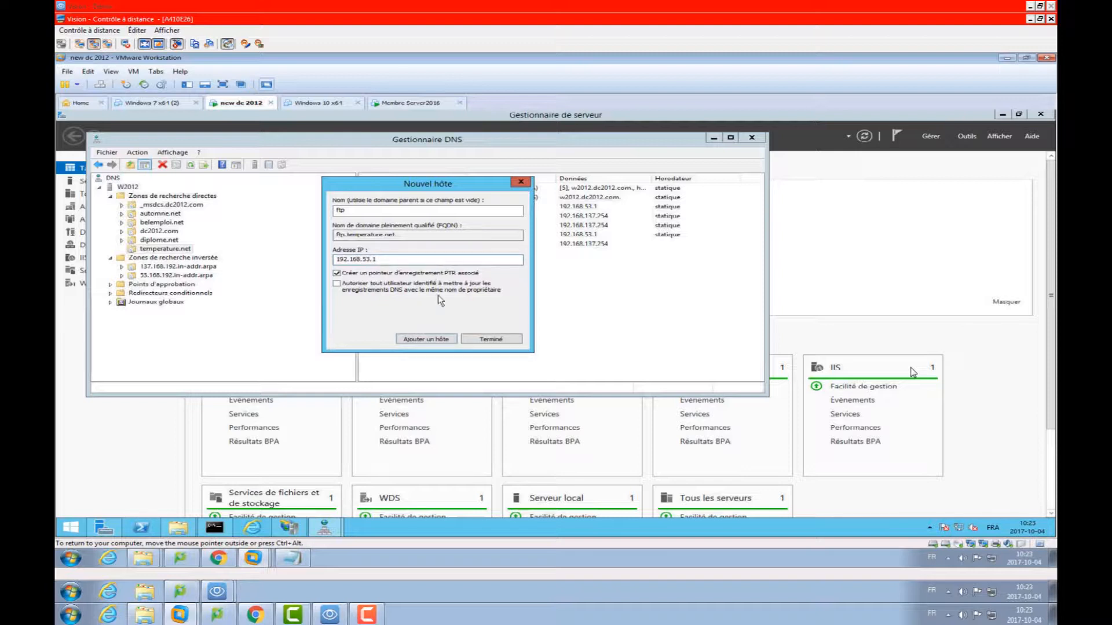
click(437, 342)
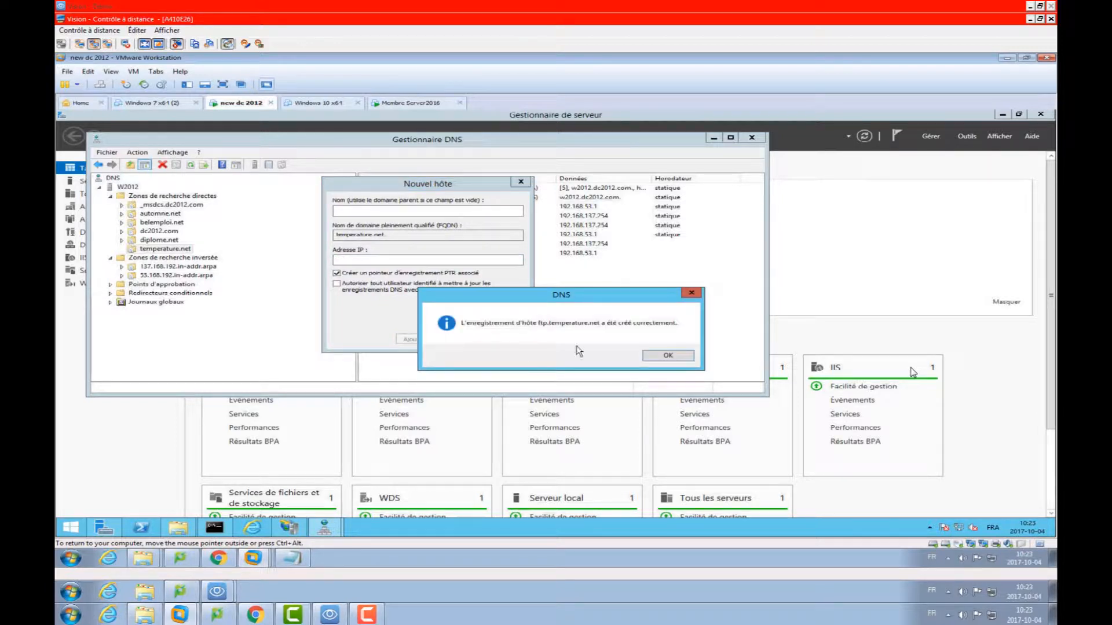
click(672, 357)
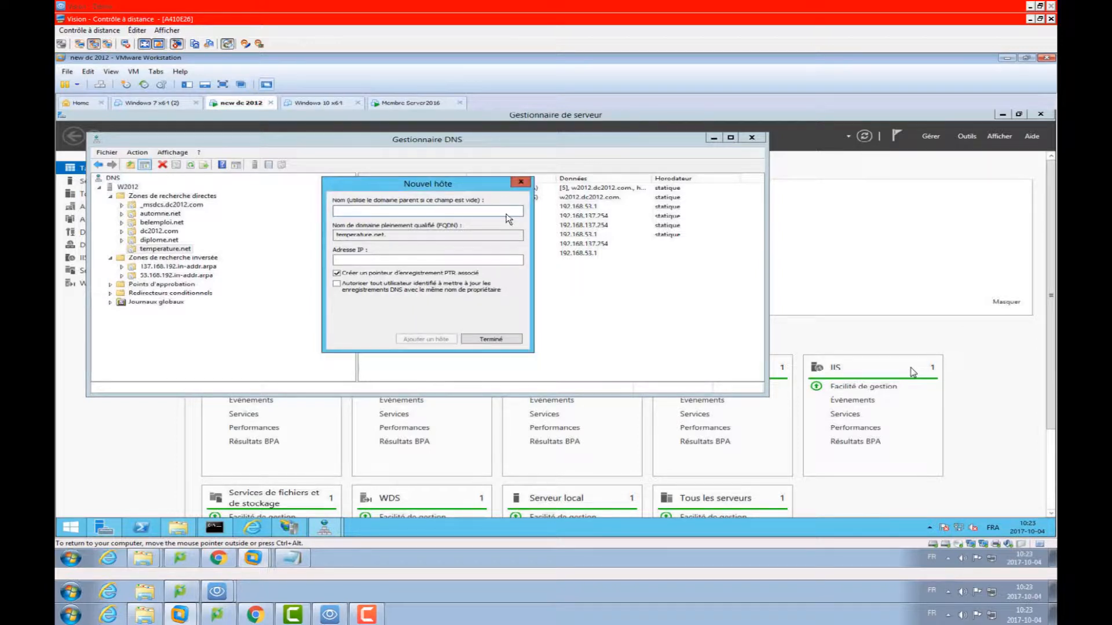
key(Escape)
click(190, 165)
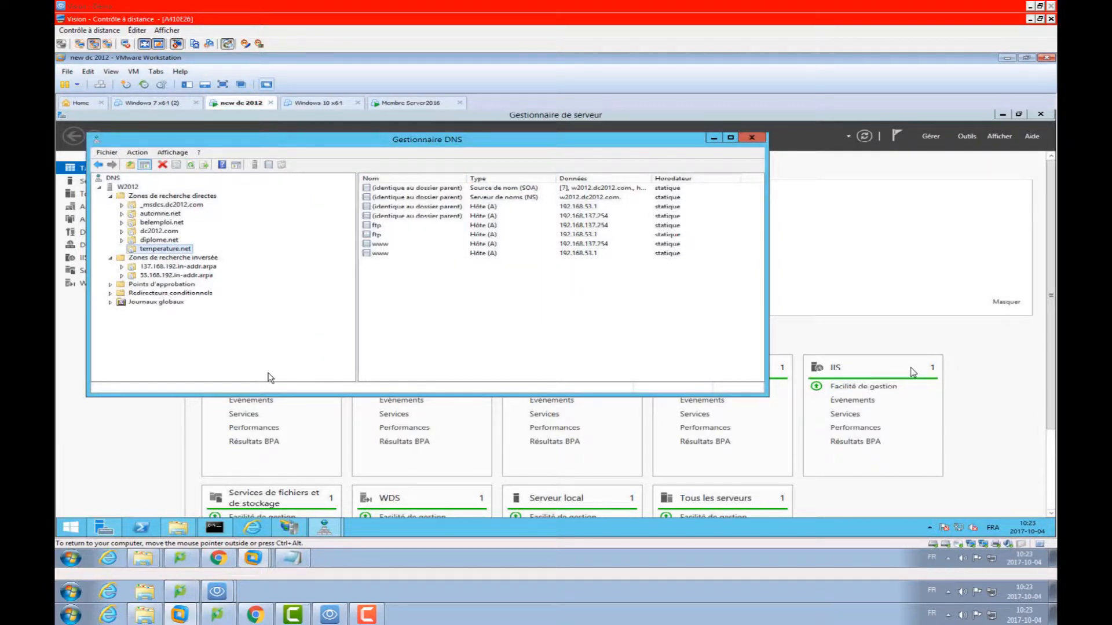
Switch to the command prompt and run nslookup ftp.temperature.net to test name resolution
click(216, 528)
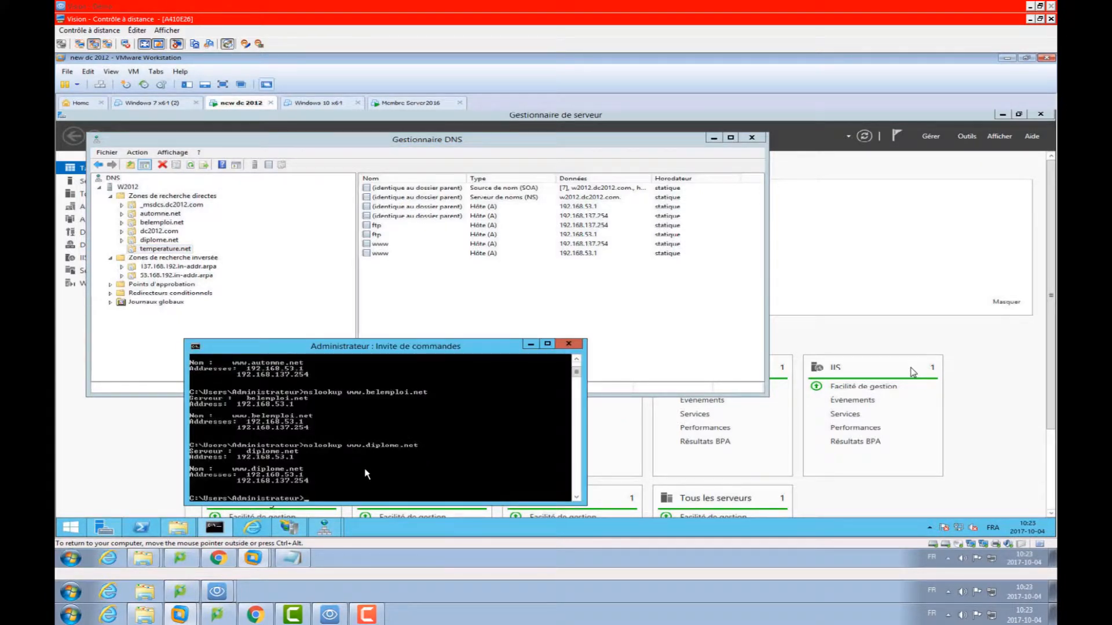
key(Up)
key(Up)
key(Up)
key(Down)
key(Down)
key(BackSpace)
key(BackSpace)
key(BackSpace)
key(BackSpace)
key(BackSpace)
key(BackSpace)
key(BackSpace)
key(BackSpace)
key(BackSpace)
key(BackSpace)
key(BackSpace)
key(BackSpace)
key(BackSpace)
key(BackSpace)
key(BackSpace)
key(BackSpace)
key(BackSpace)
key(BackSpace)
key(BackSpace)
text(ku)
drag(398, 340, 421, 171)
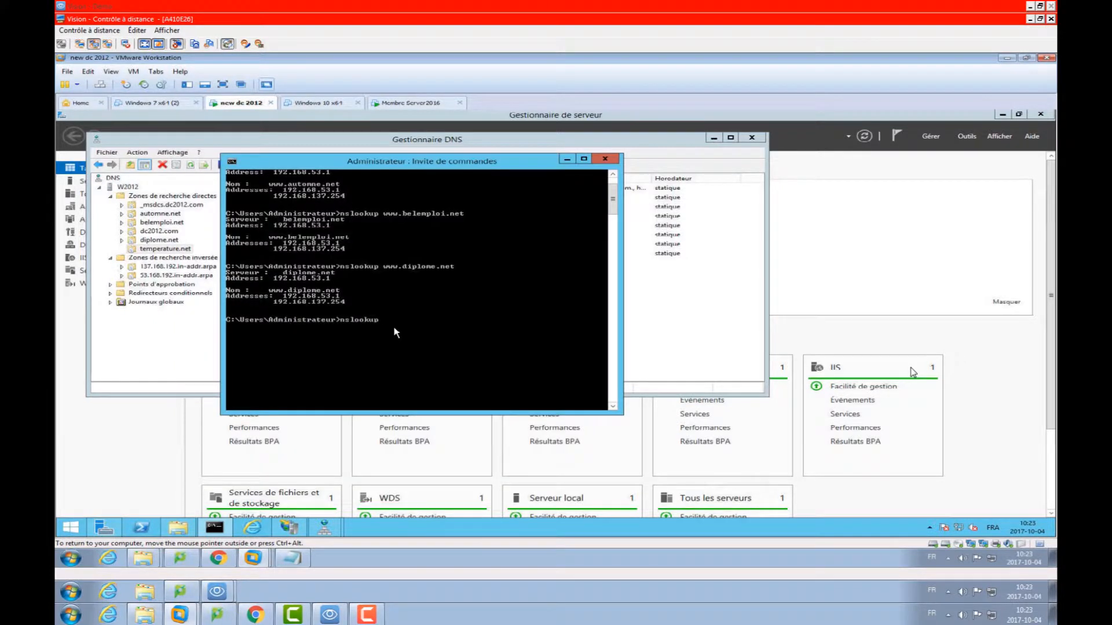
text(tp.temperature.net)
key(Return)
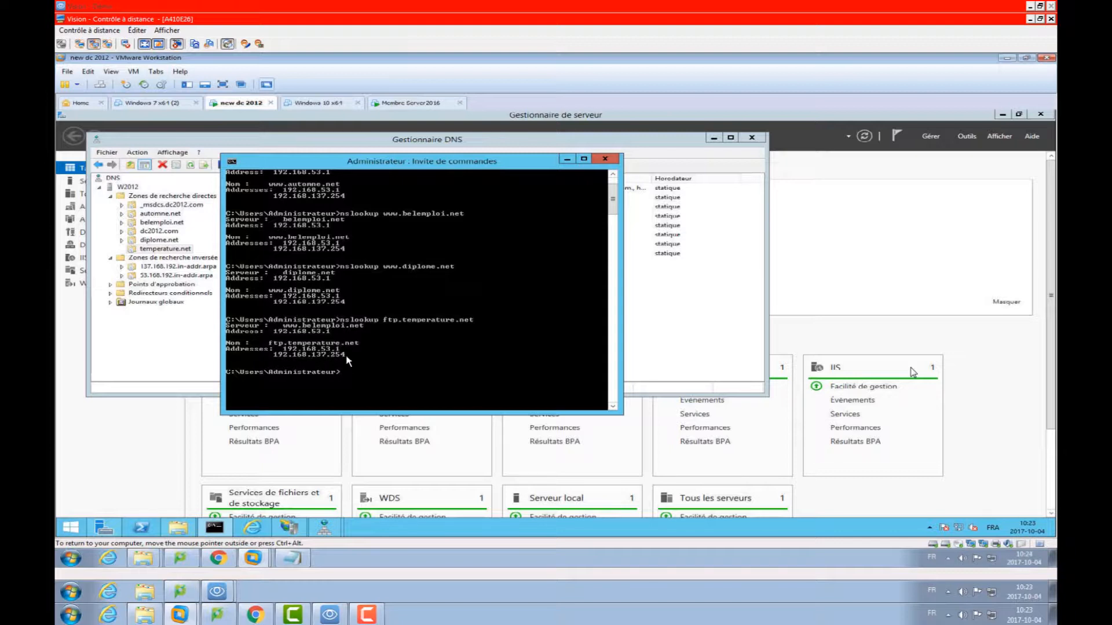
Check in Server Manager's add roles and features wizard whether the FTP Server services under Web Server (IIS) are installed, leaving the wizard without installing anything
click(664, 322)
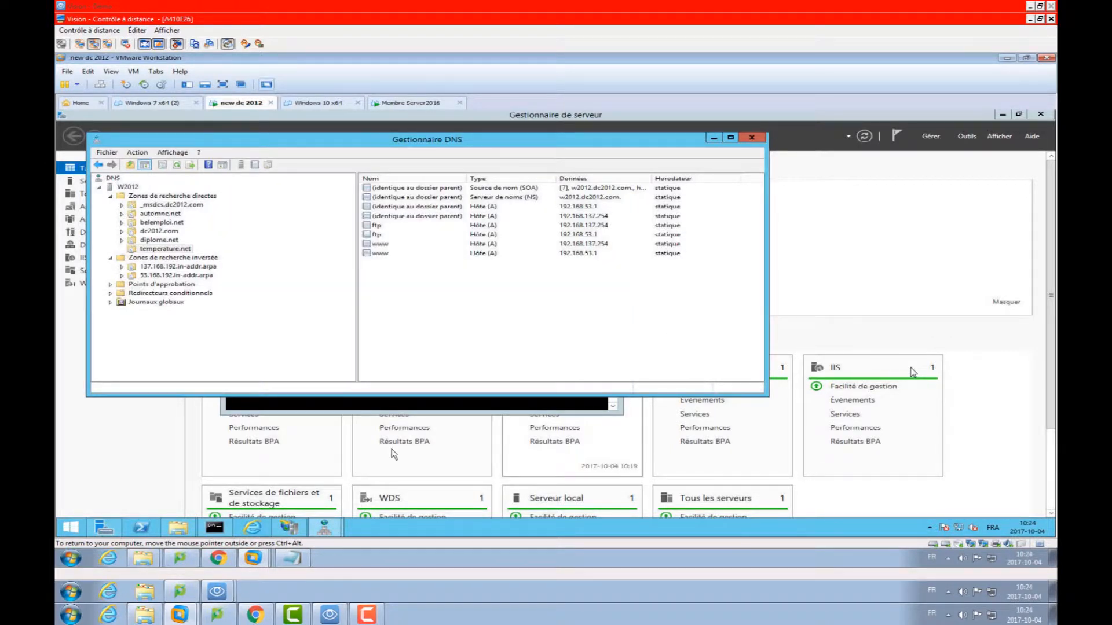
click(289, 534)
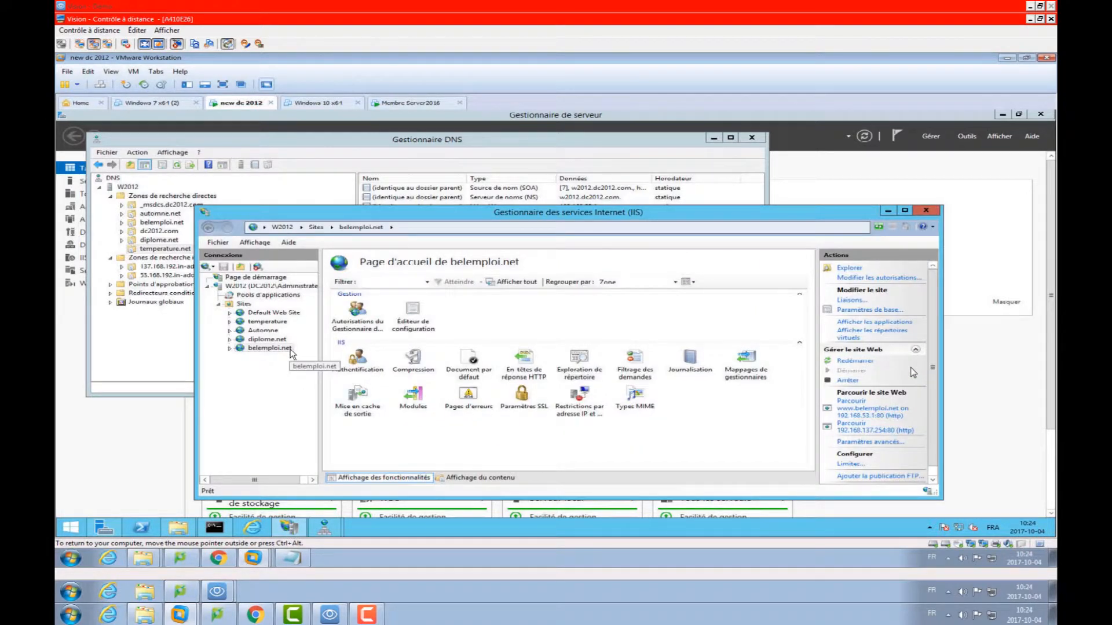
click(964, 137)
click(934, 137)
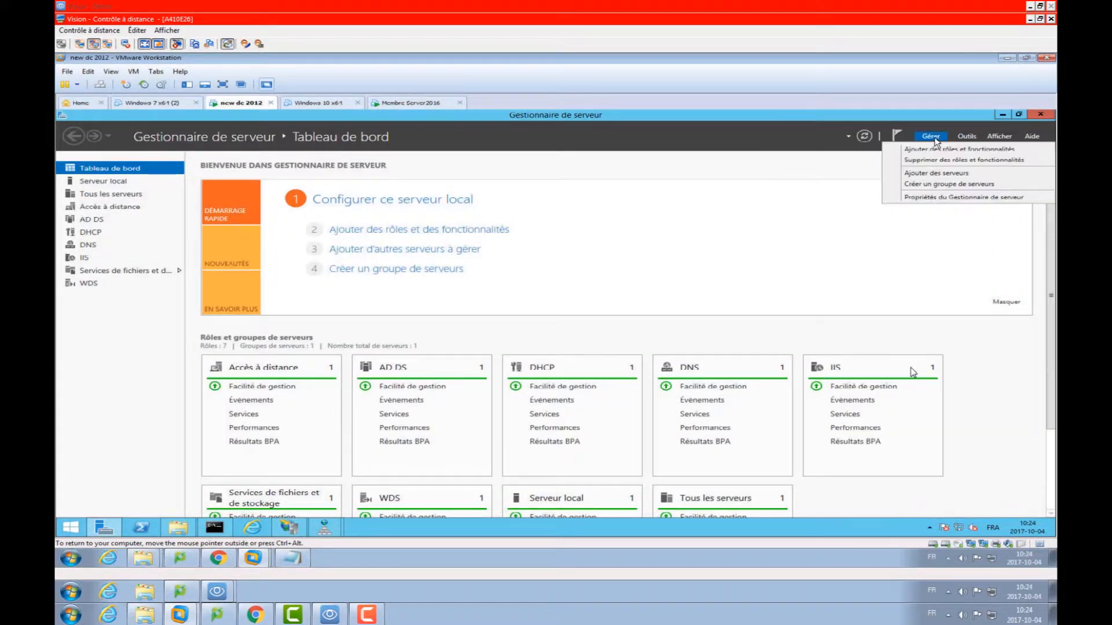
click(938, 149)
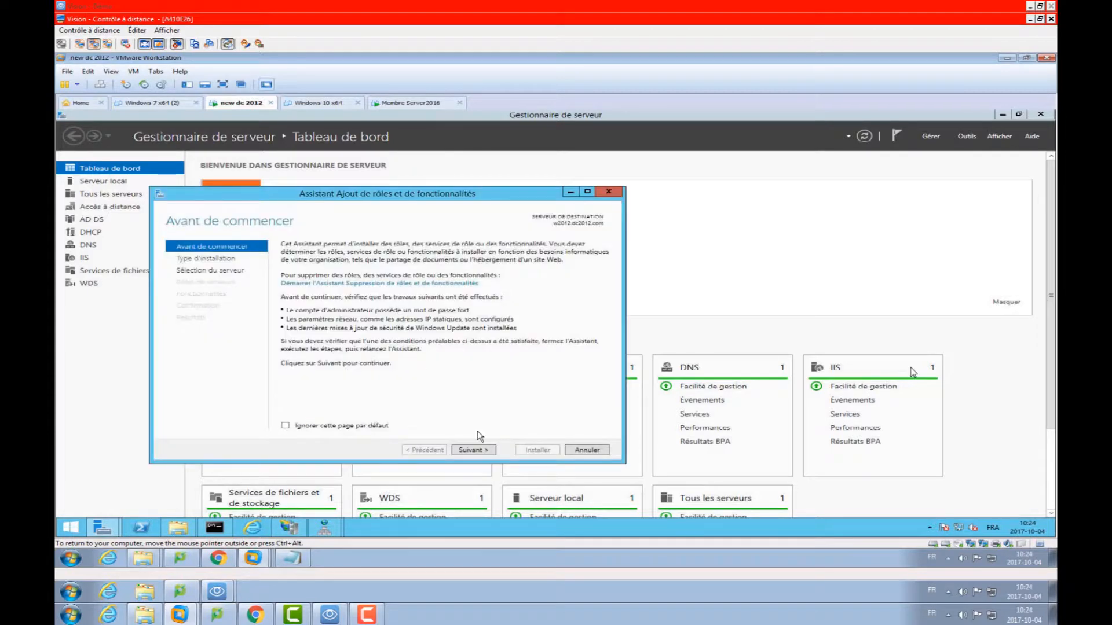
click(474, 452)
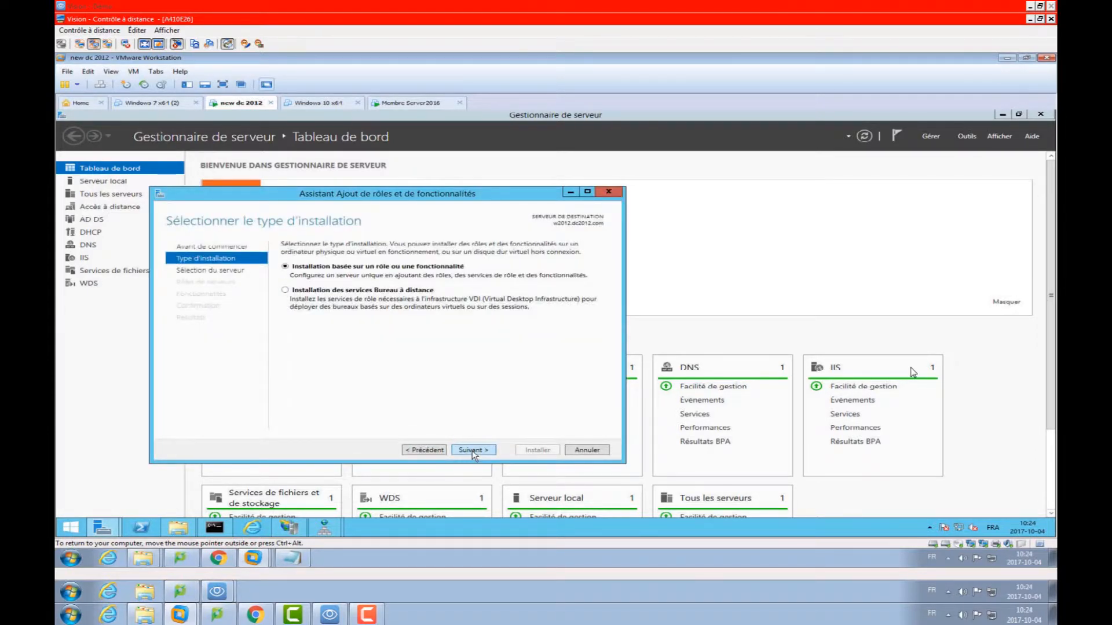
click(472, 451)
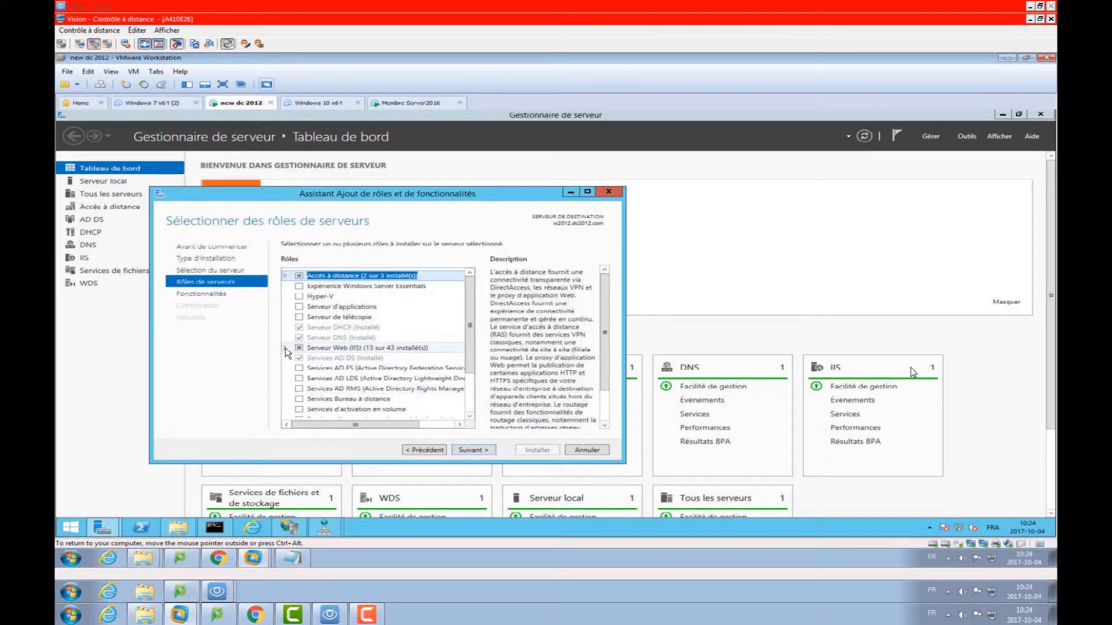
click(286, 349)
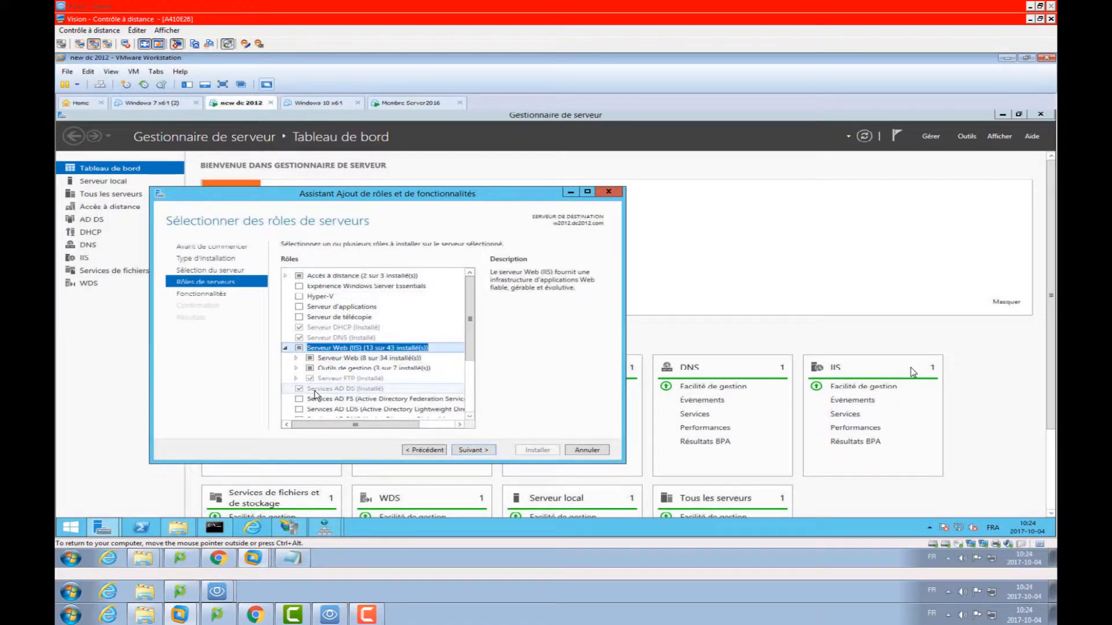
click(297, 378)
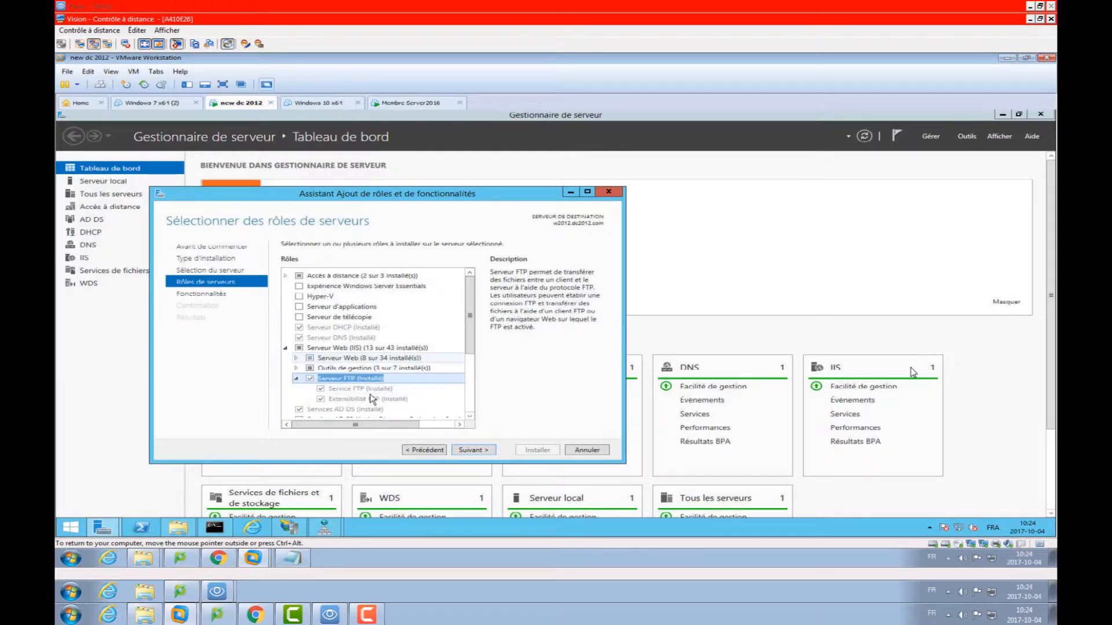
click(590, 452)
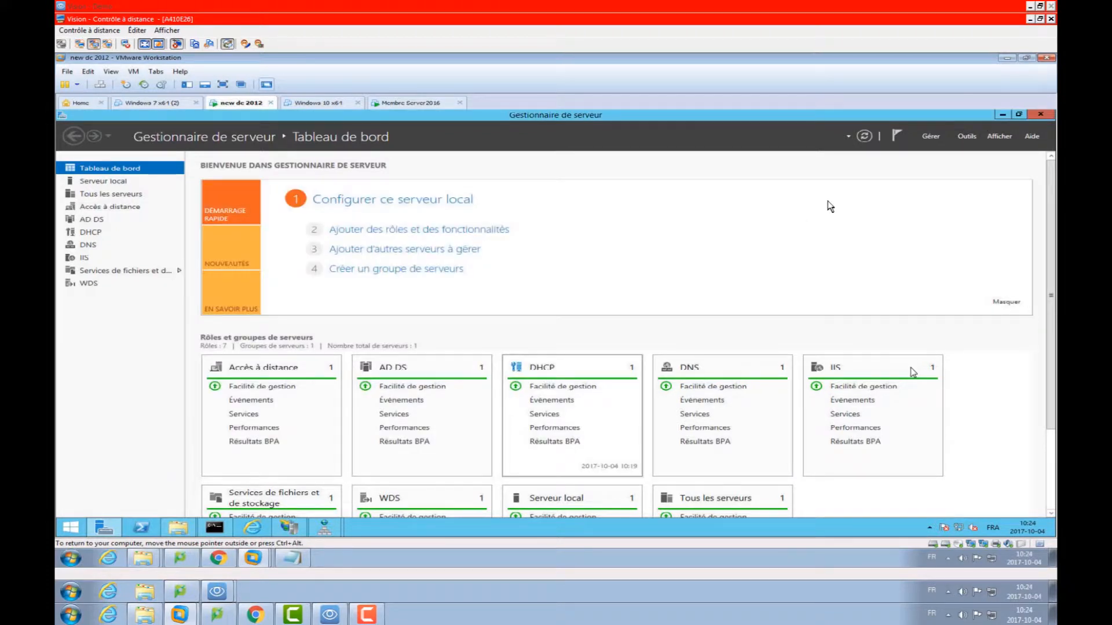
Switch to Internet Information Services (IIS) Manager
click(302, 530)
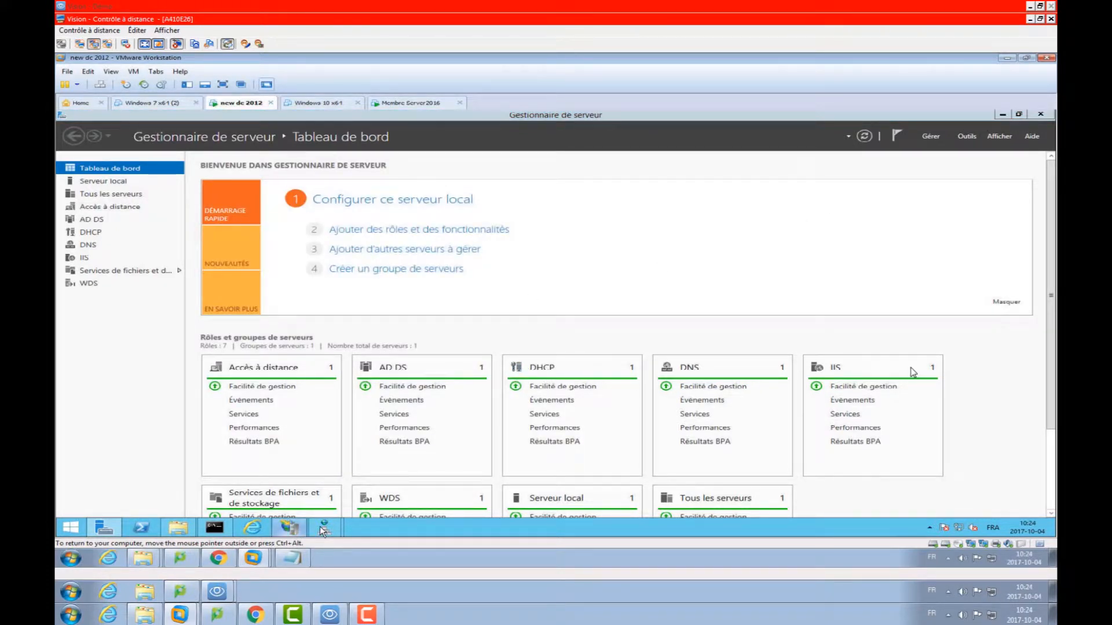
click(323, 531)
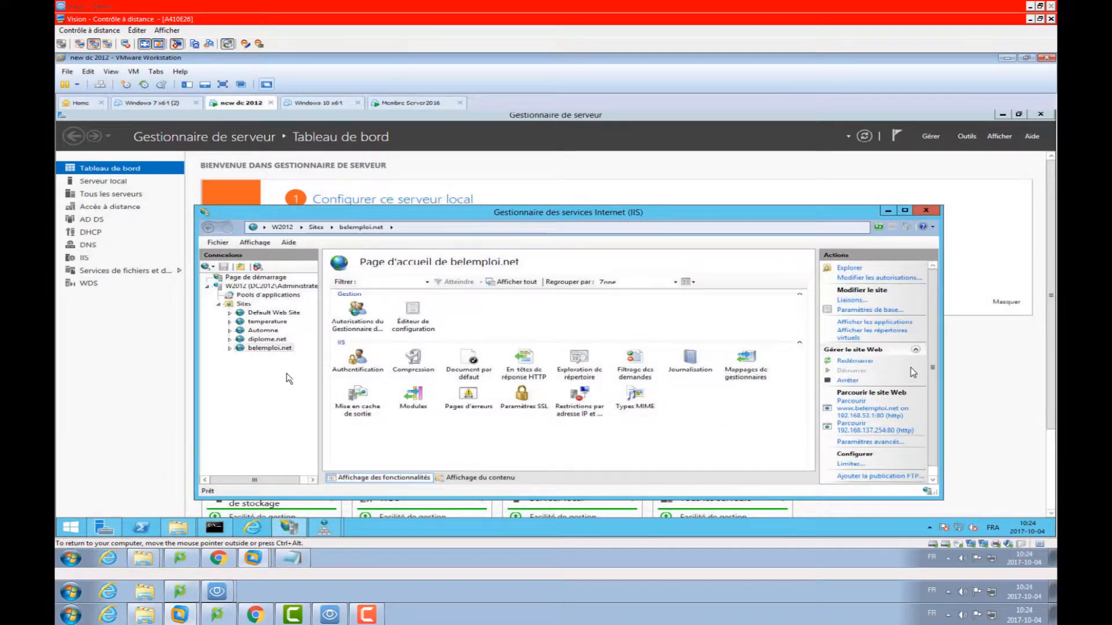
click(264, 321)
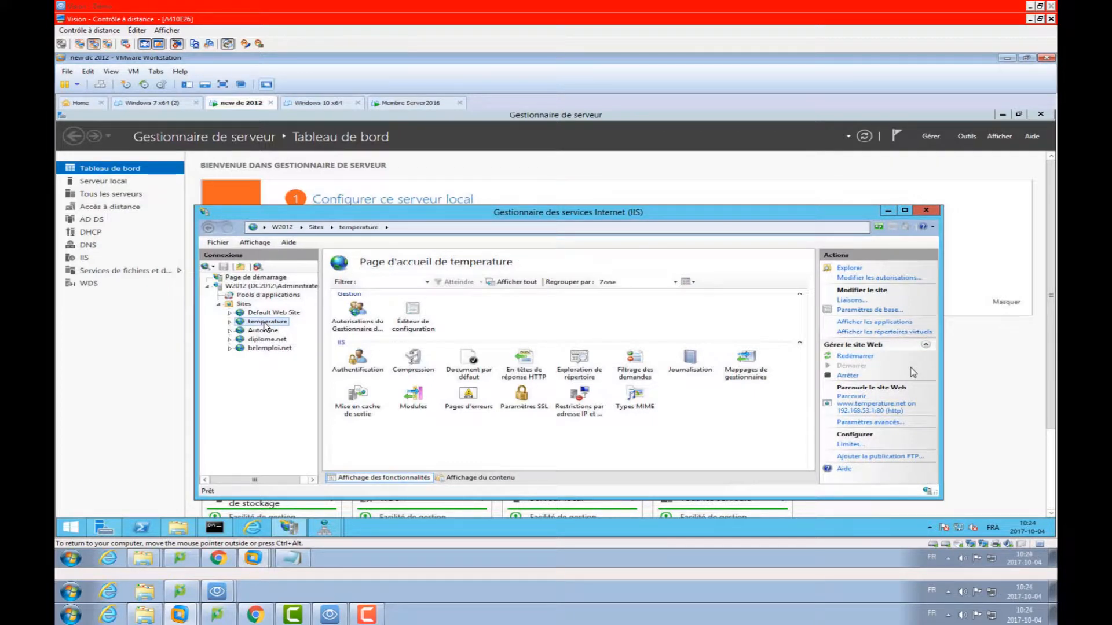
right_click(266, 327)
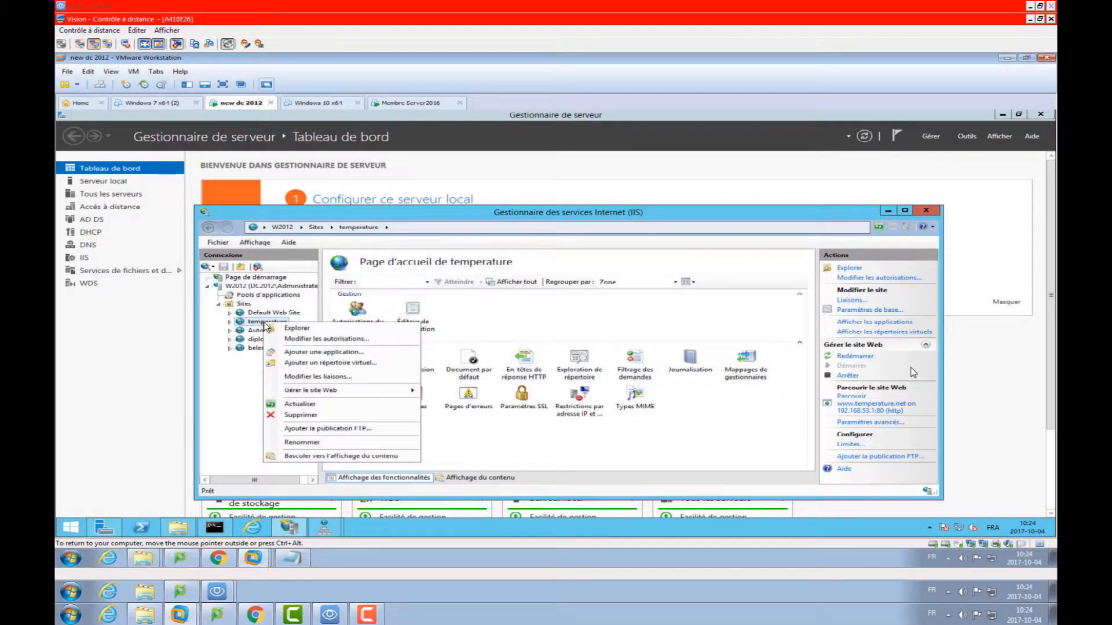
click(225, 400)
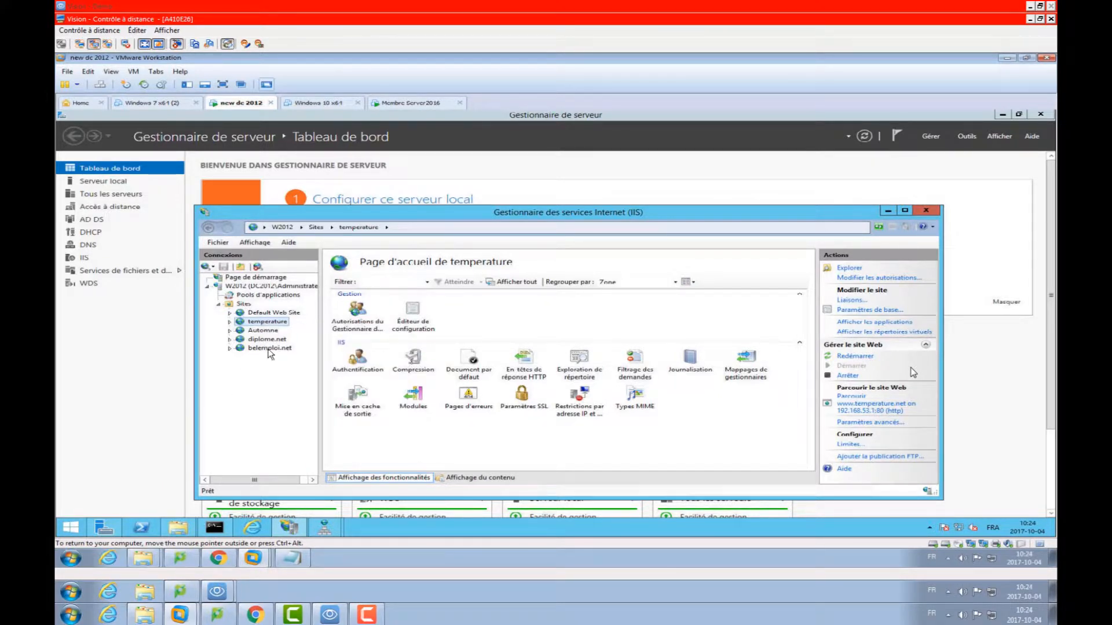
Start adding a new FTP site under the server's Sites node and name it "FTP Temperature"
click(246, 307)
right_click(247, 307)
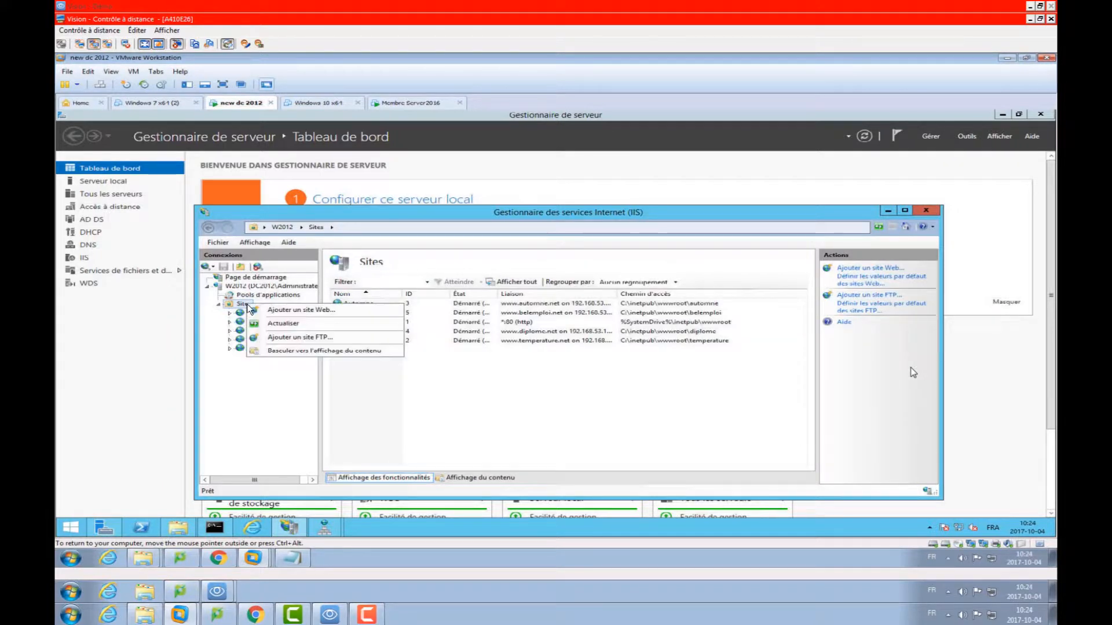
click(315, 341)
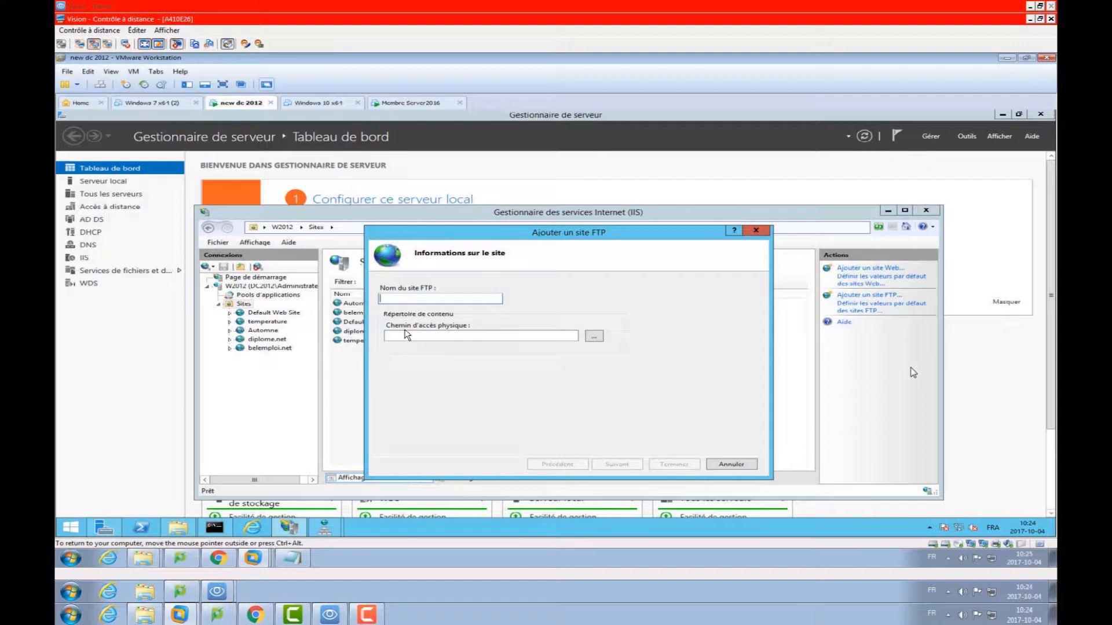
text(FTP Temperature)
Browse for the new FTP site's physical path and select the C:\inetpub\ftproot folder
click(595, 337)
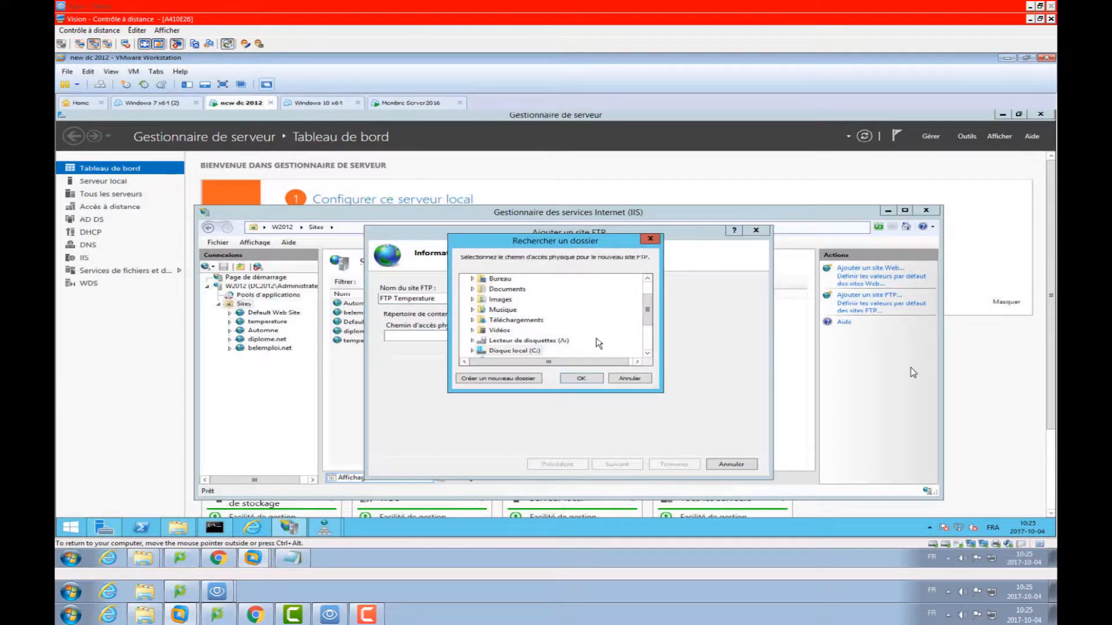
click(646, 353)
click(646, 353)
click(646, 353)
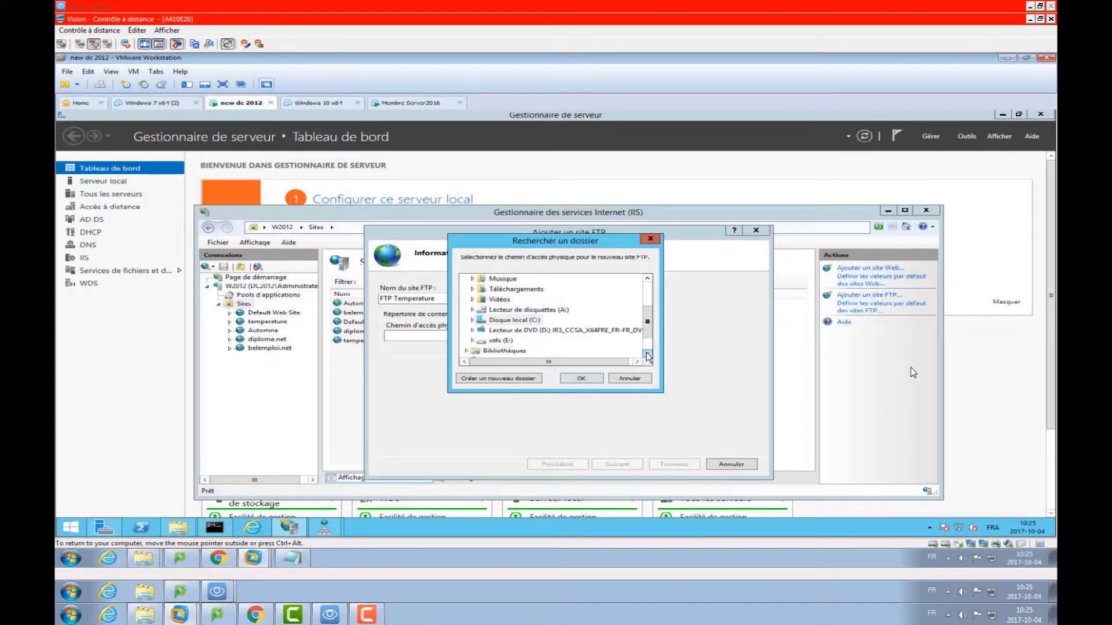
click(646, 352)
click(646, 353)
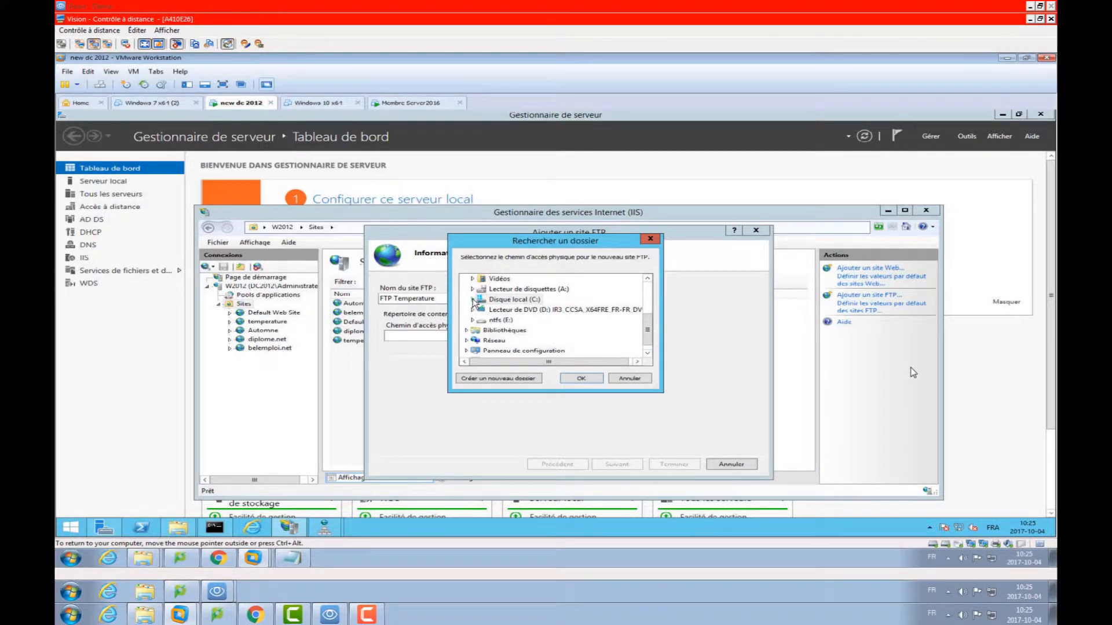
click(474, 300)
click(478, 300)
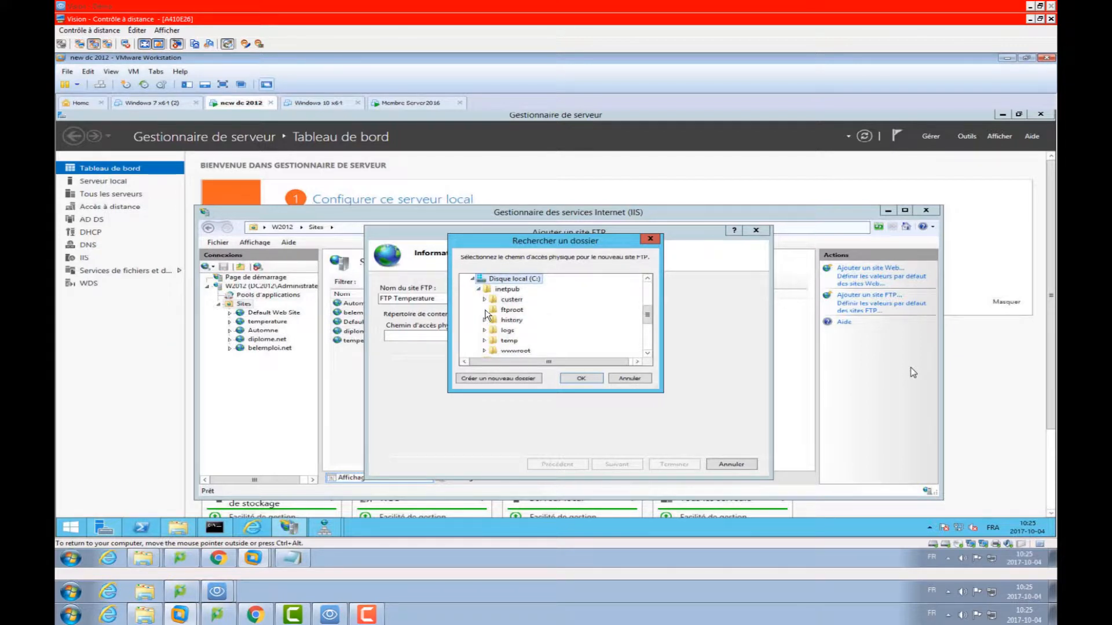
click(503, 311)
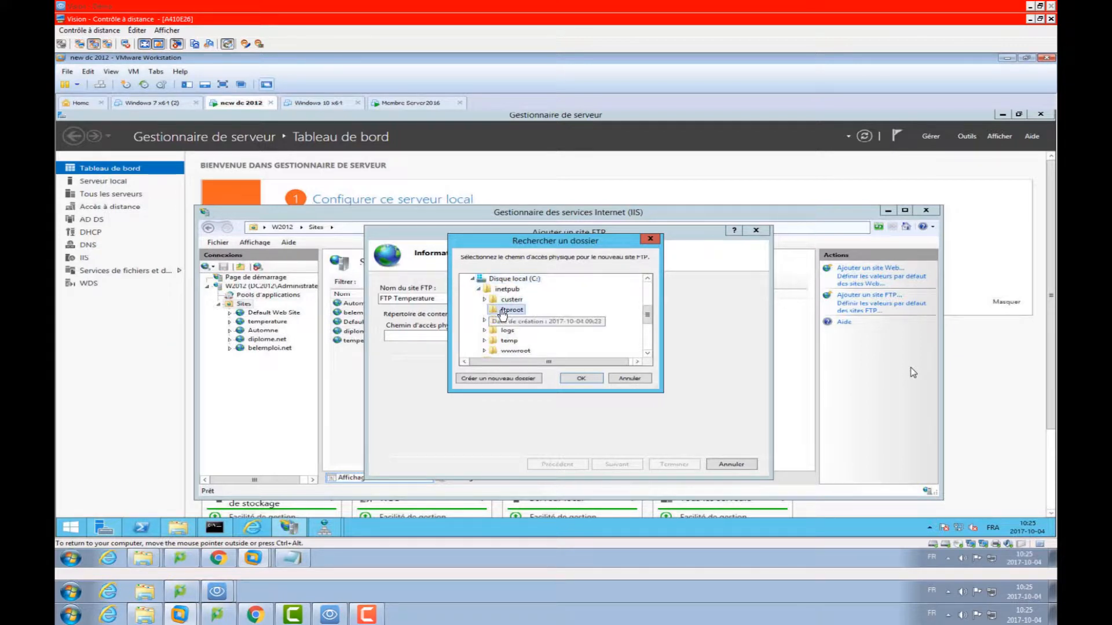
Create a folder named "temperature" inside ftproot, use it as the site's physical path and continue to the binding settings
click(529, 380)
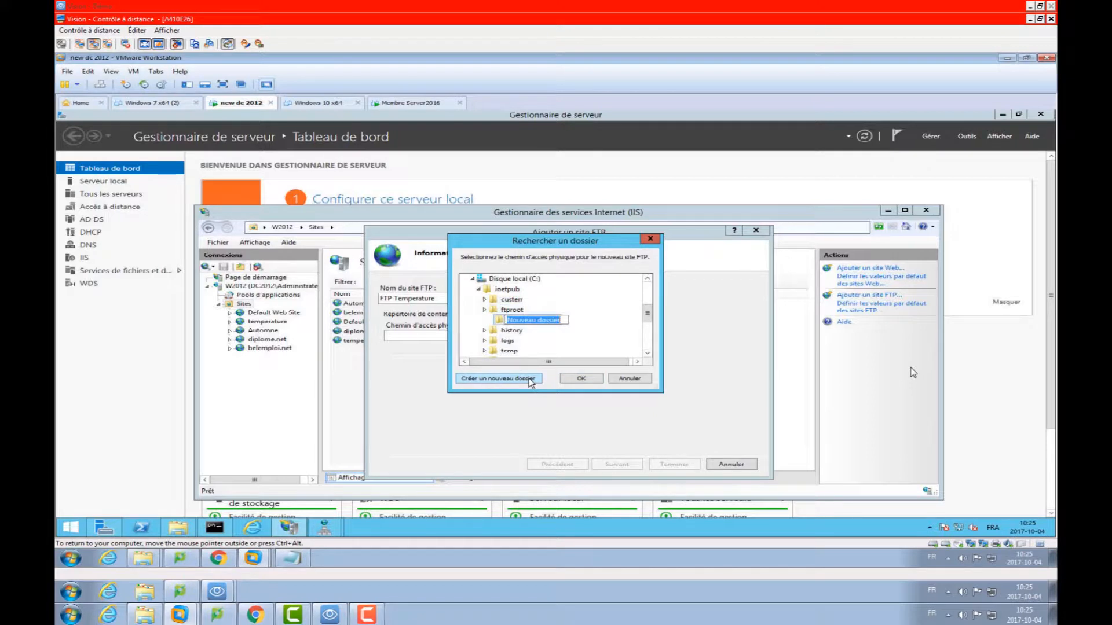
text(temperature)
key(Return)
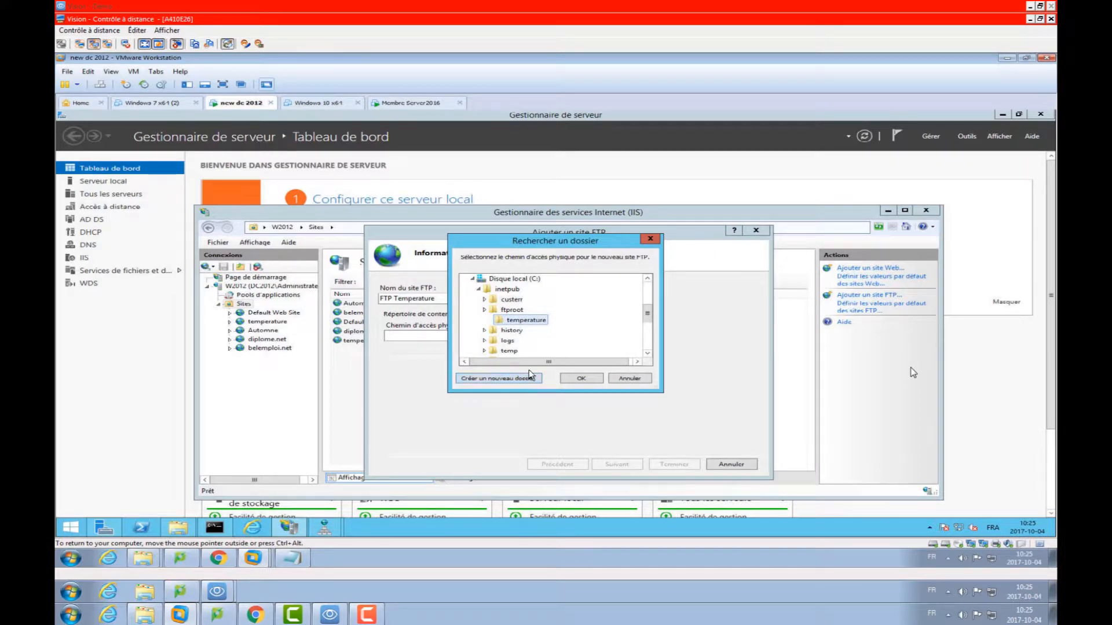
click(580, 380)
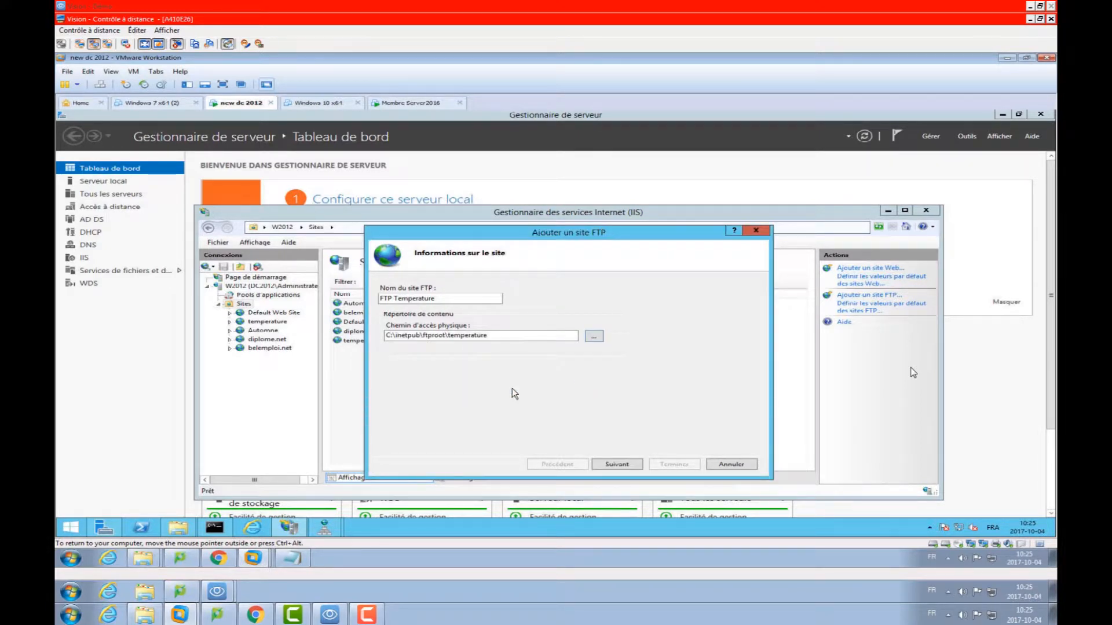
click(622, 466)
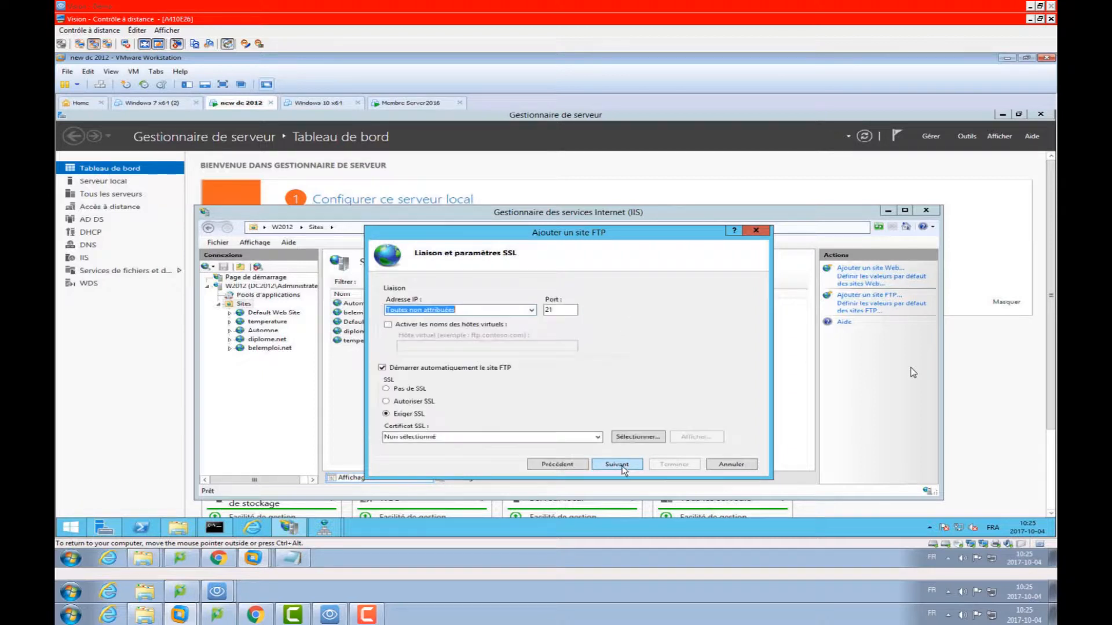
Bind the FTP site to 192.168.53.1 with the virtual host name ftp.temperature.net, choose no SSL and continue to the authentication settings
click(530, 311)
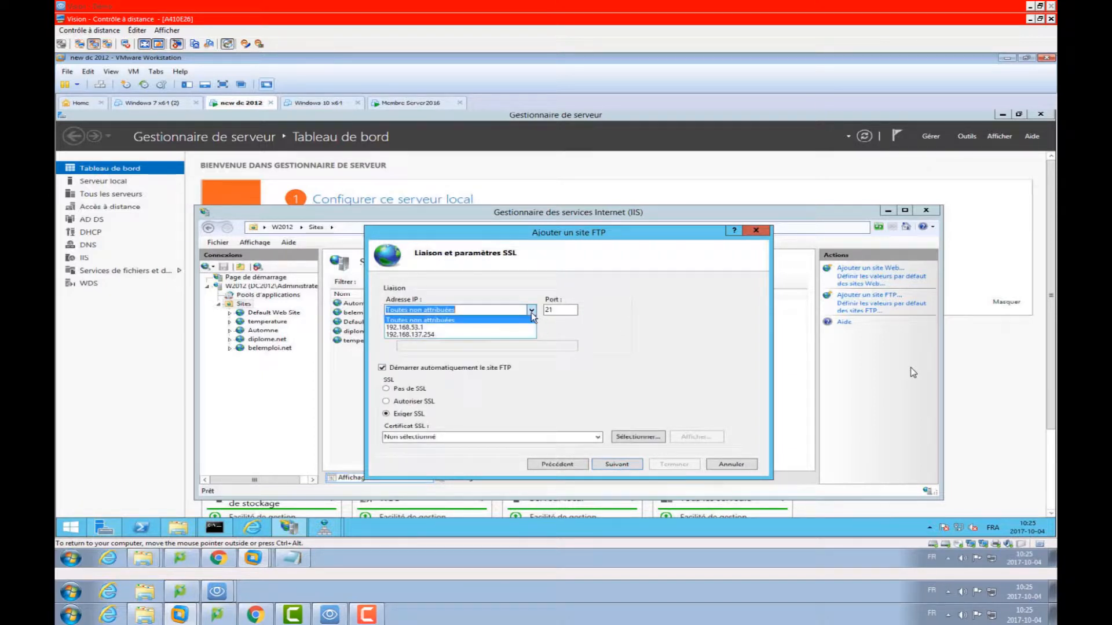
click(474, 328)
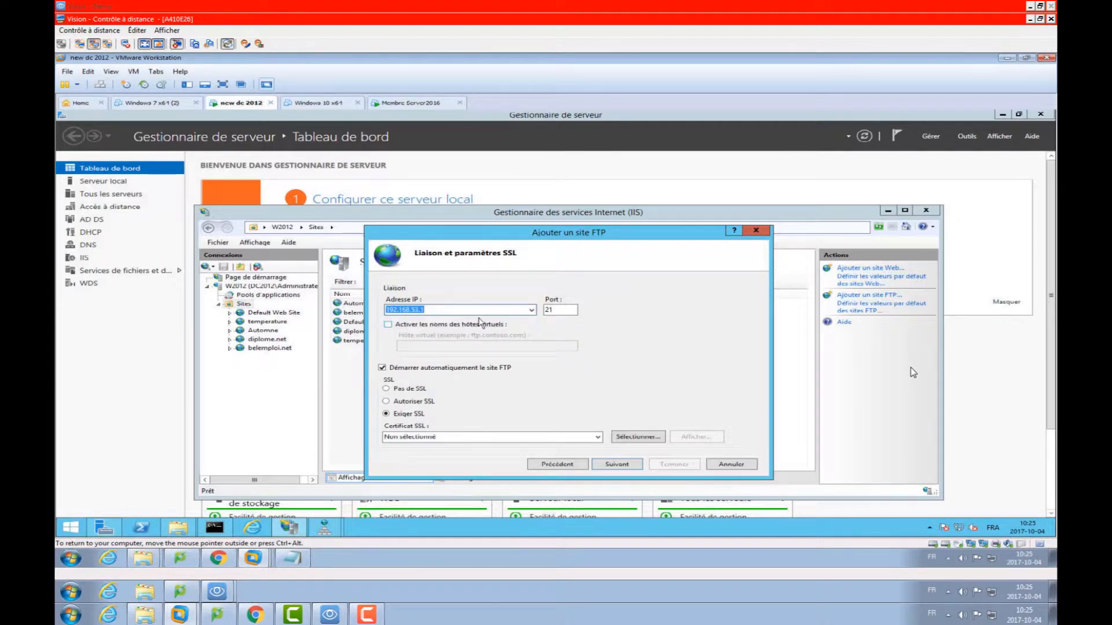
click(390, 325)
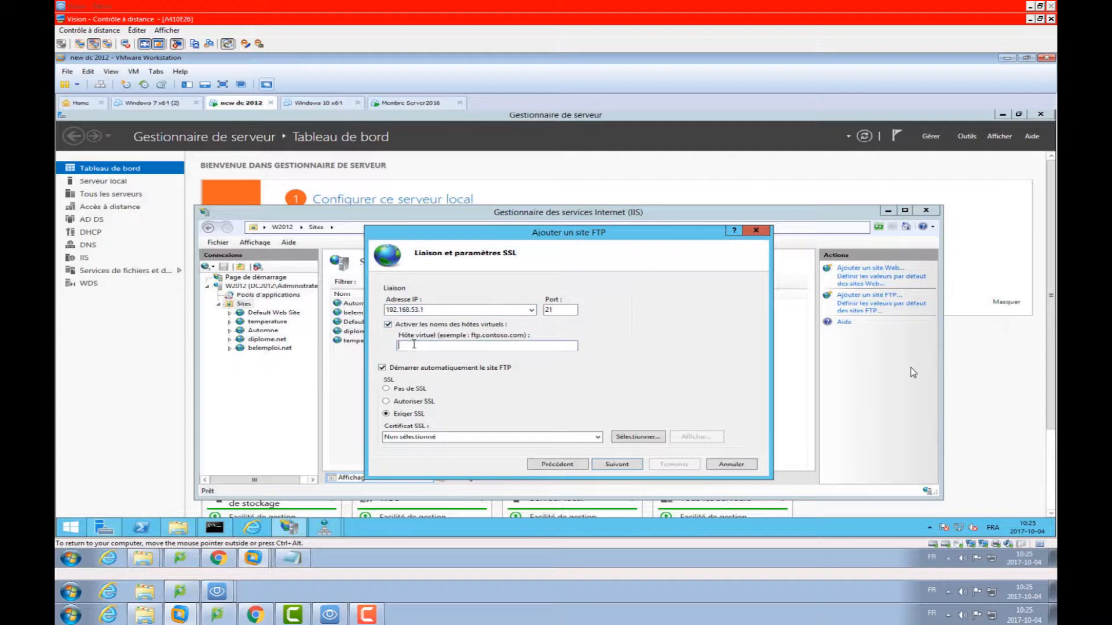
click(388, 325)
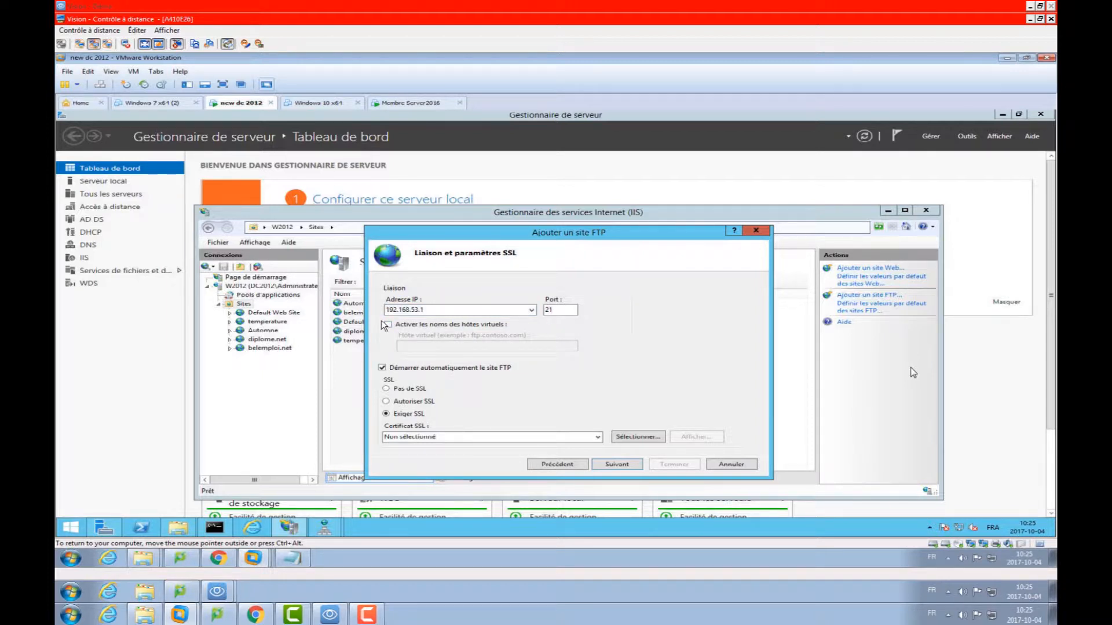
click(388, 325)
click(413, 344)
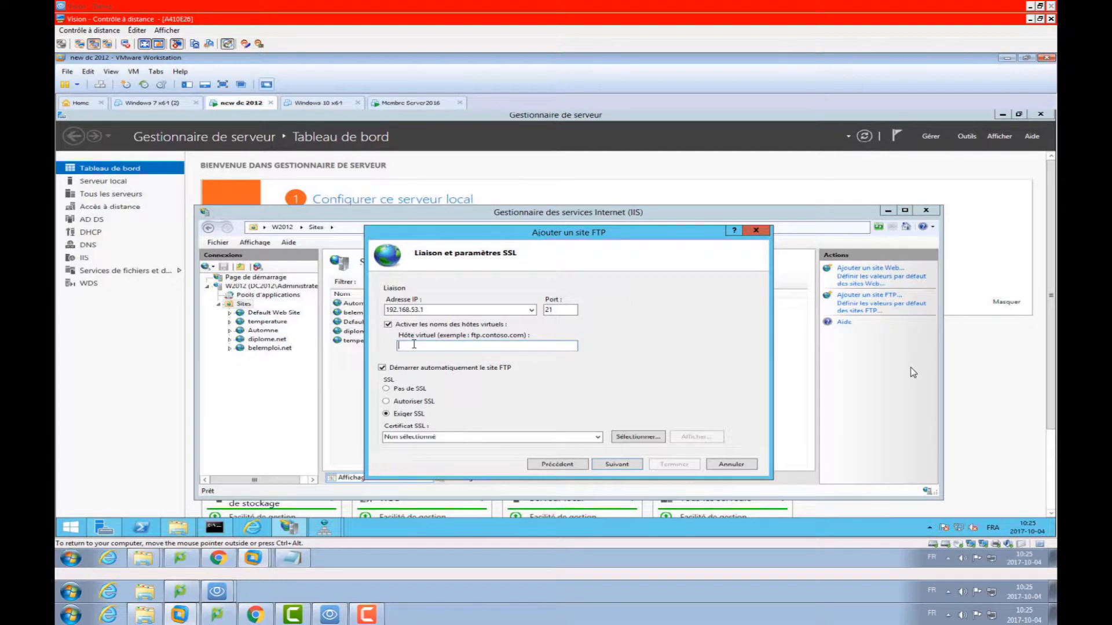
text(ftp.temperature.)
text(net)
click(387, 390)
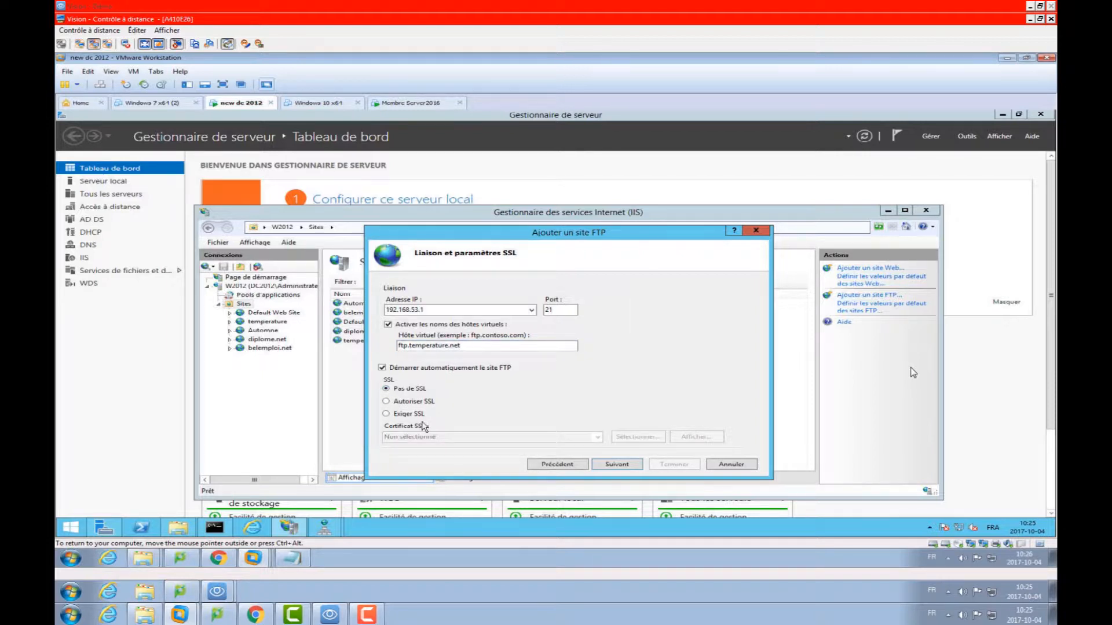
click(617, 465)
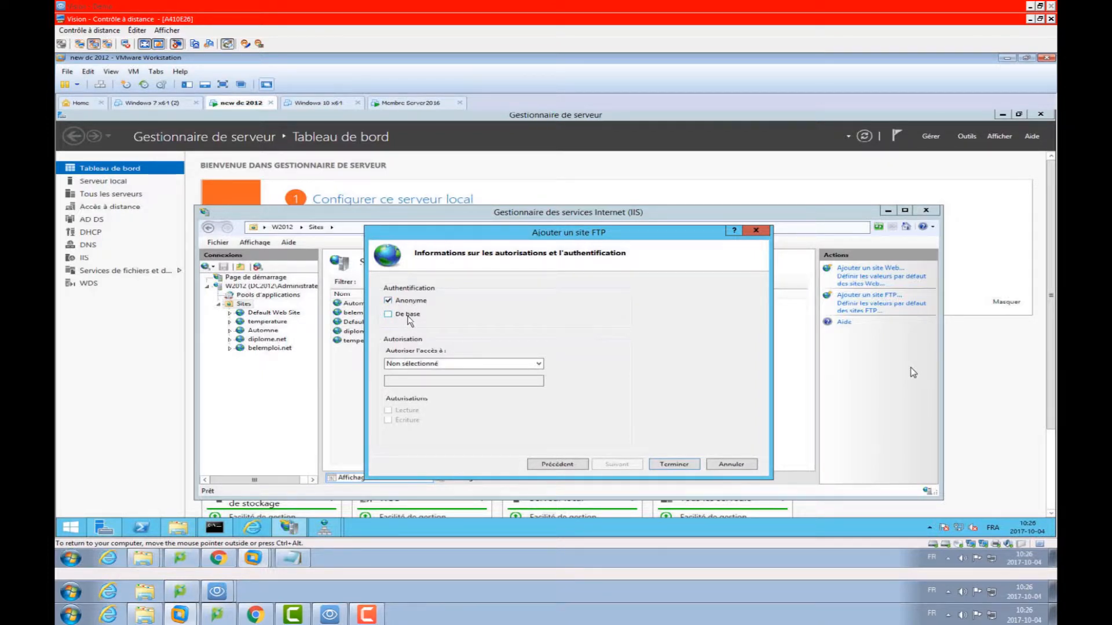
Authorize anonymous users with read and write permissions and finish adding the FTP site
click(486, 364)
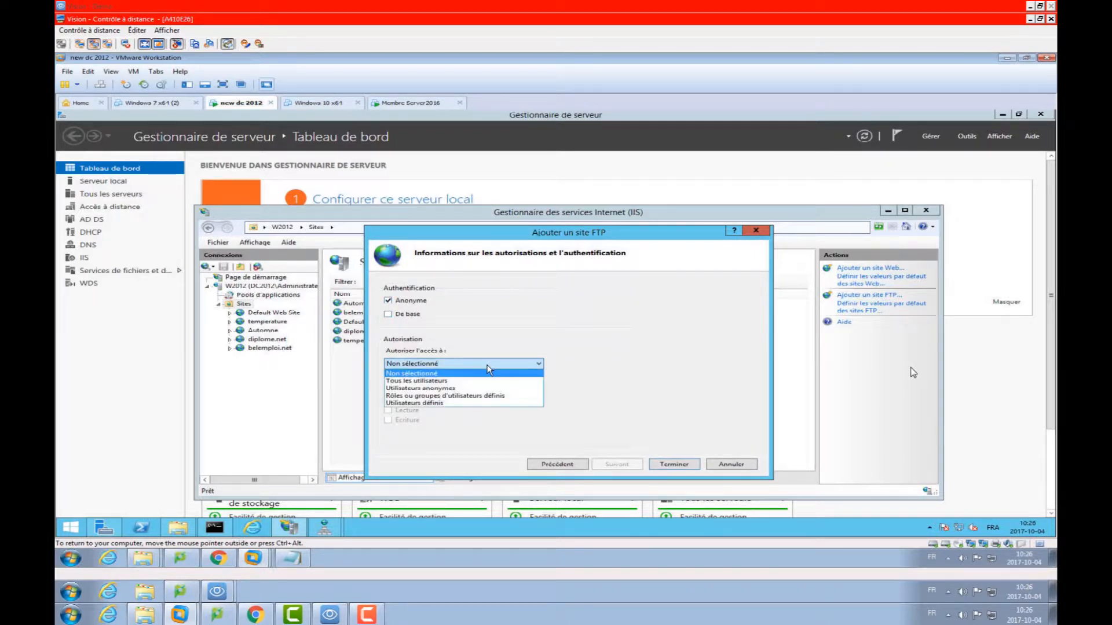
click(457, 390)
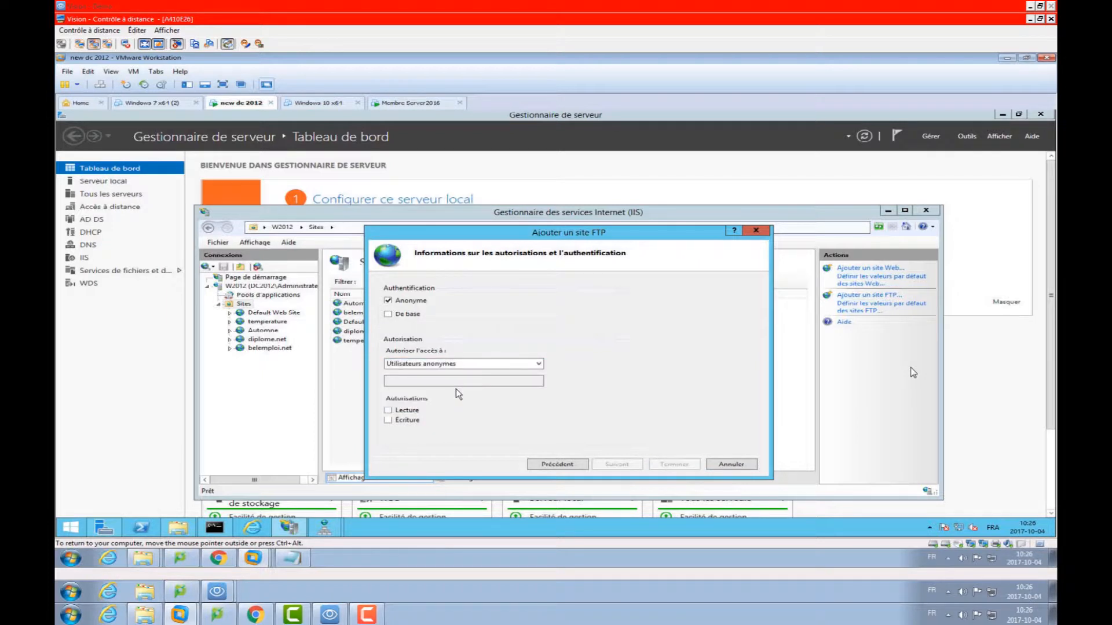
click(480, 365)
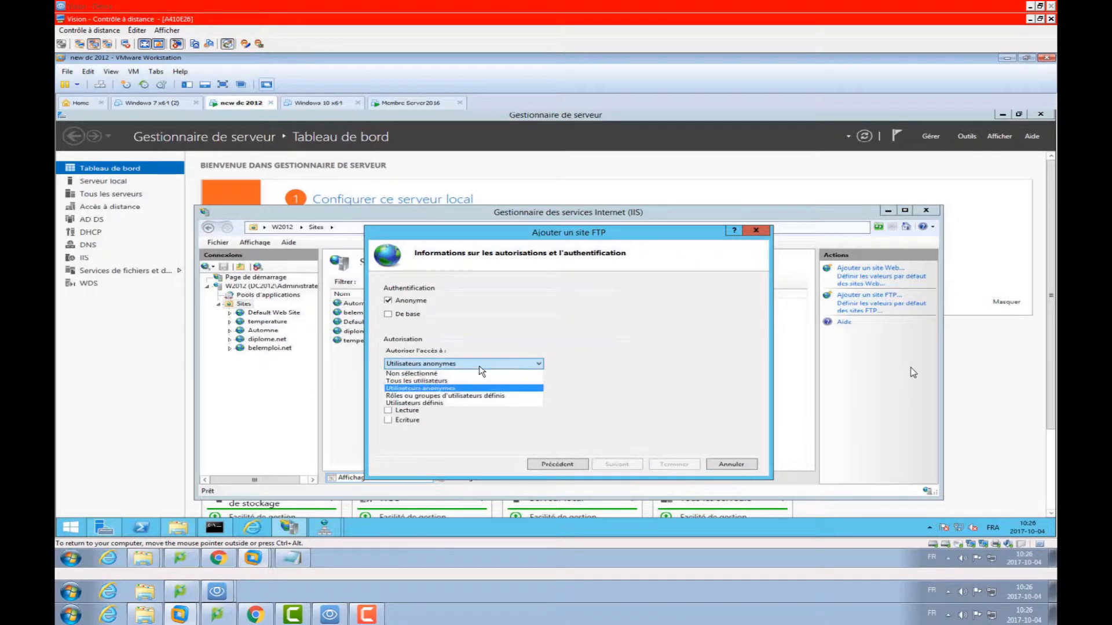
click(454, 389)
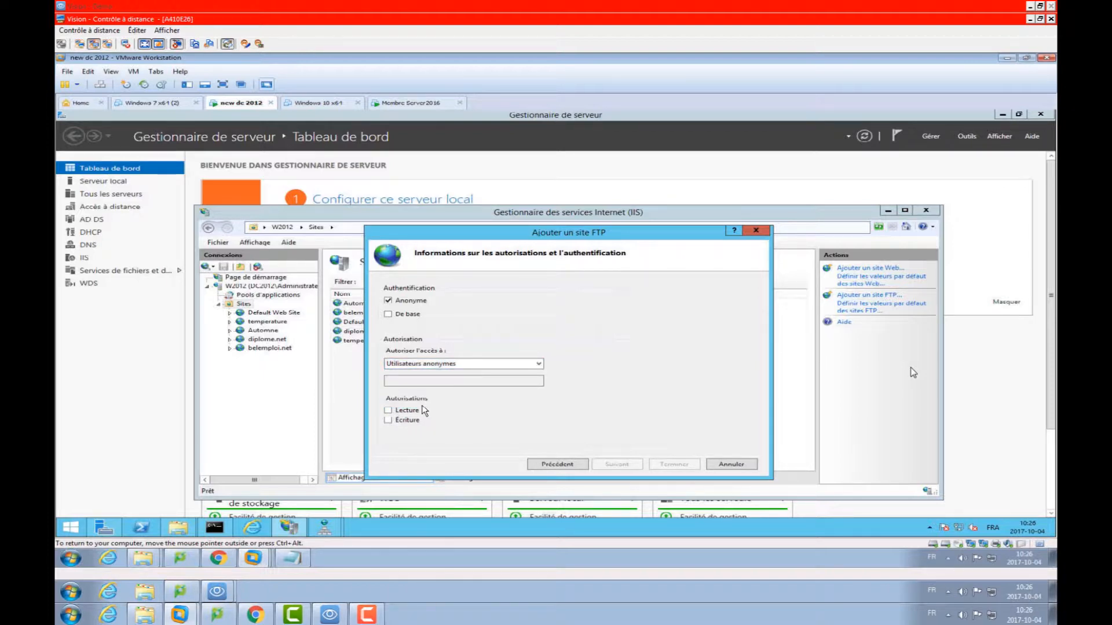
click(401, 411)
click(399, 422)
click(667, 463)
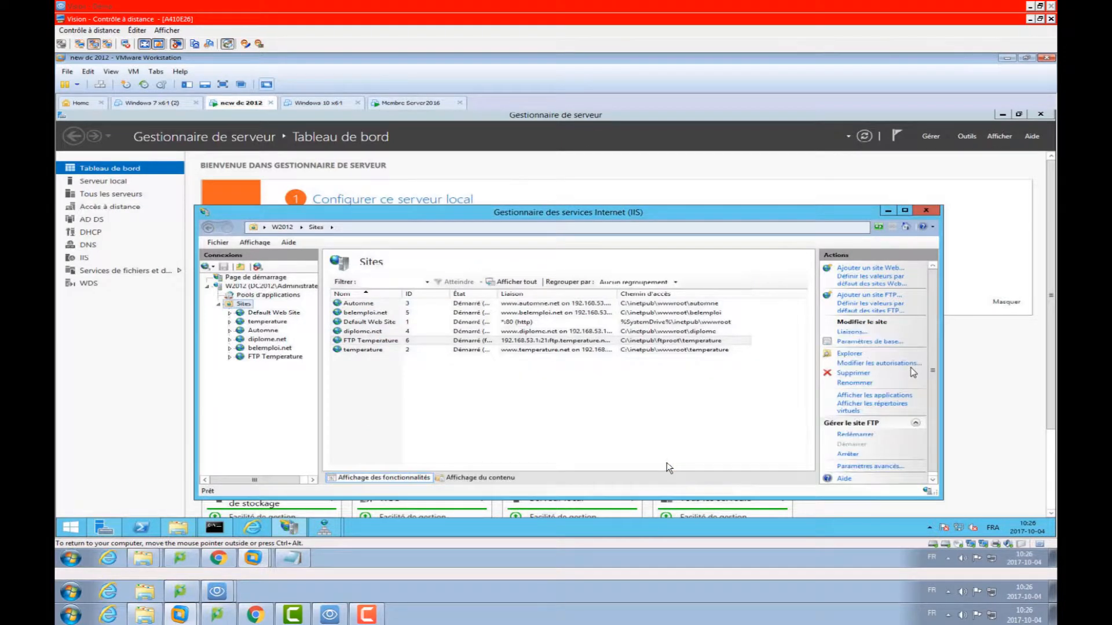
Open the site bindings of the FTP Temperature site and select its existing ftp binding
click(467, 342)
click(909, 284)
click(270, 357)
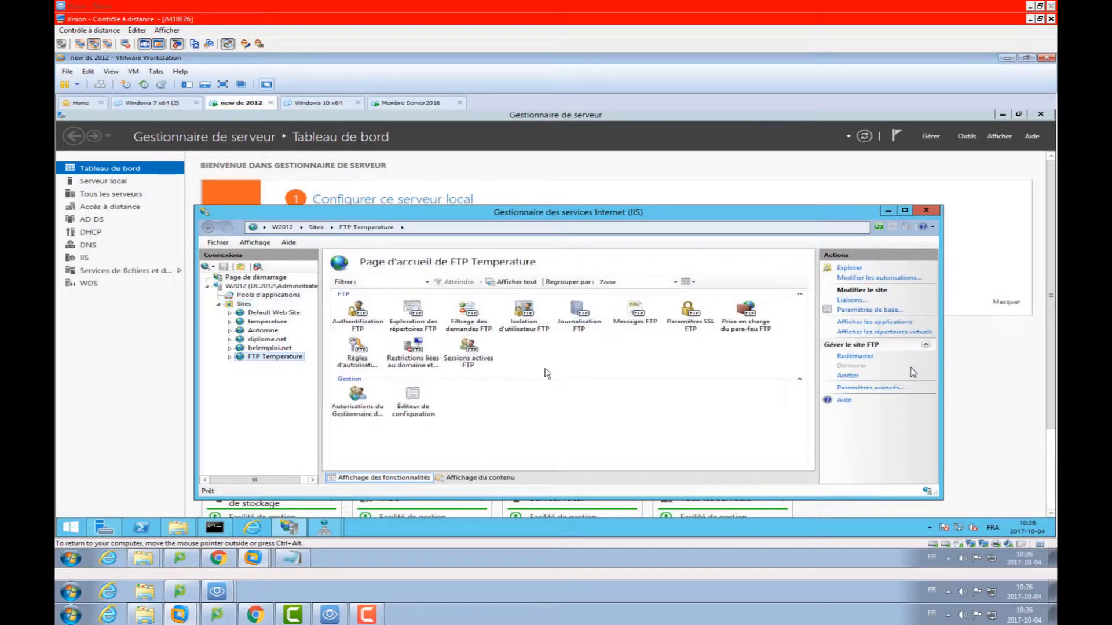
click(850, 301)
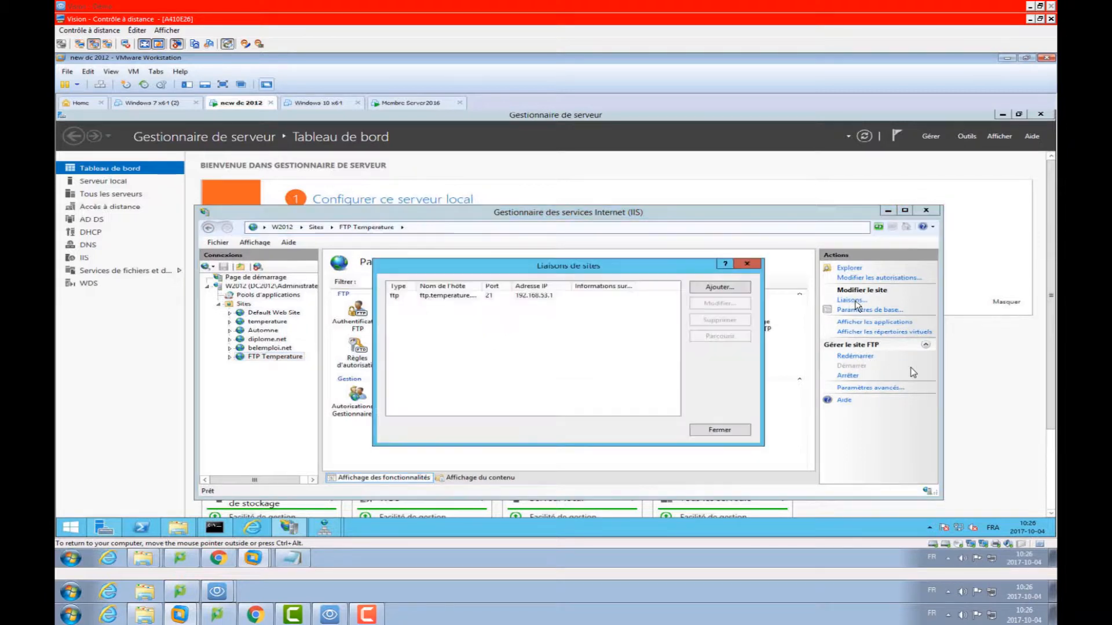
click(525, 296)
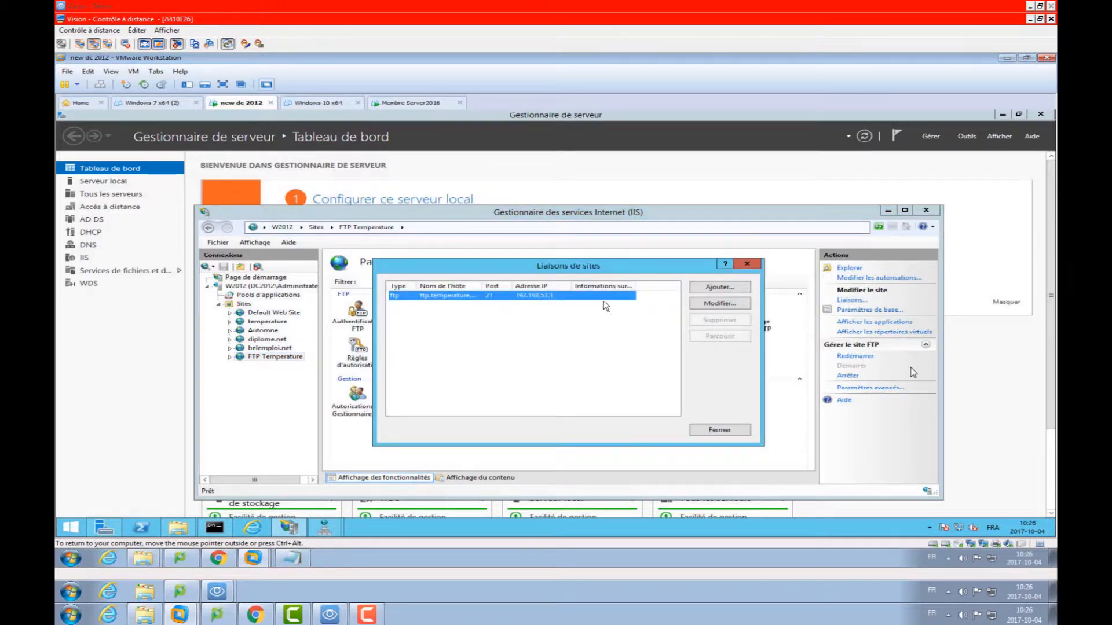
Add an ftp binding on IP address 192.168.53.1, leaving the host name empty
click(717, 290)
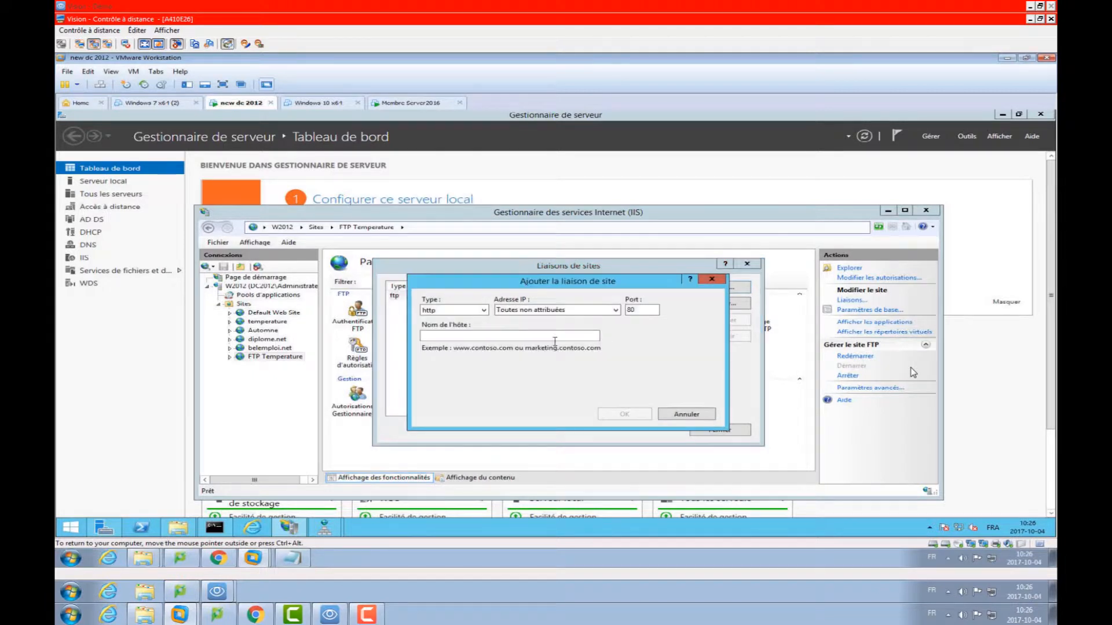
click(617, 311)
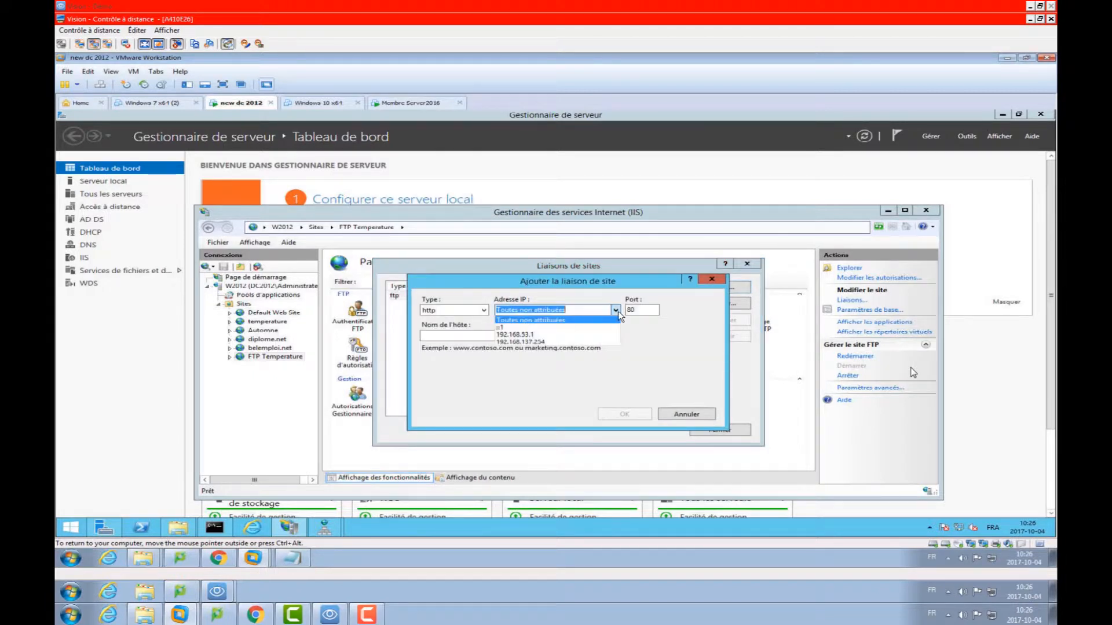
click(572, 336)
click(463, 311)
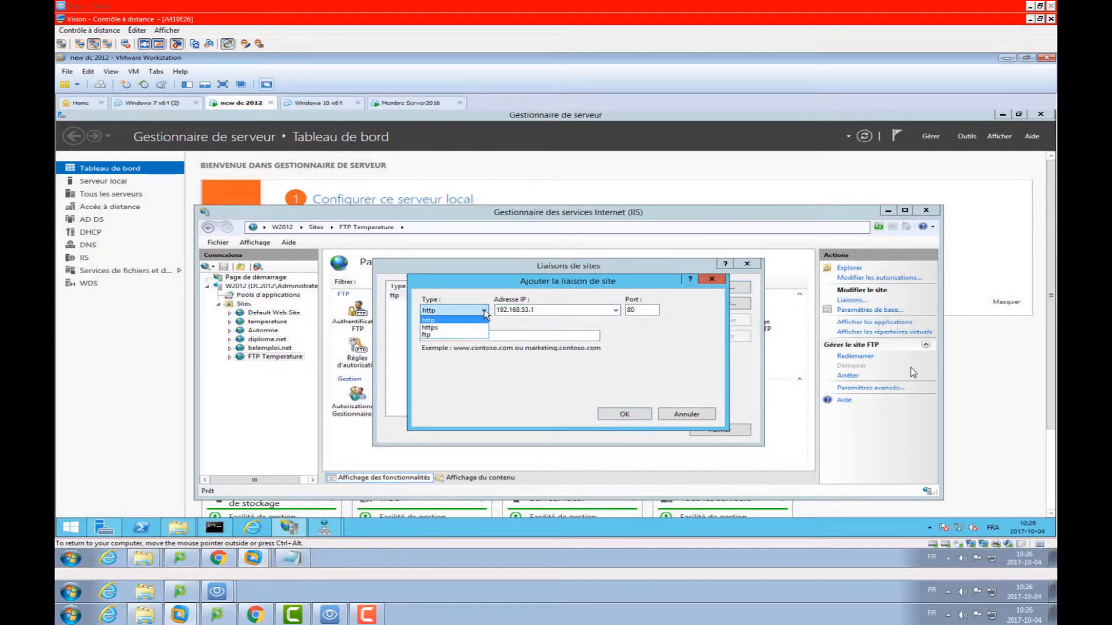
click(452, 335)
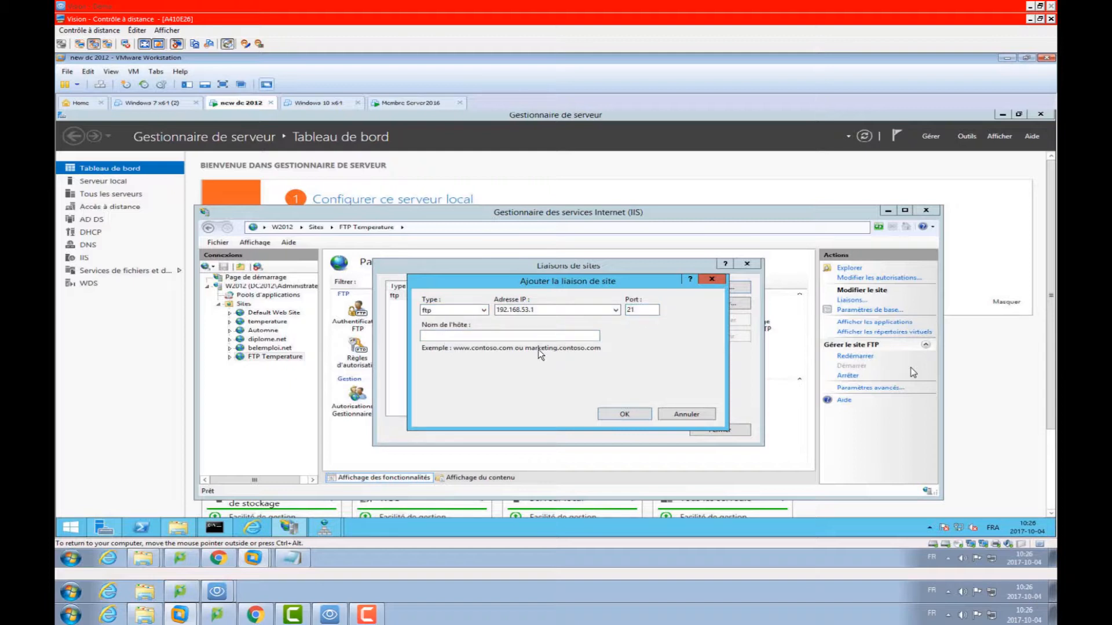
click(624, 414)
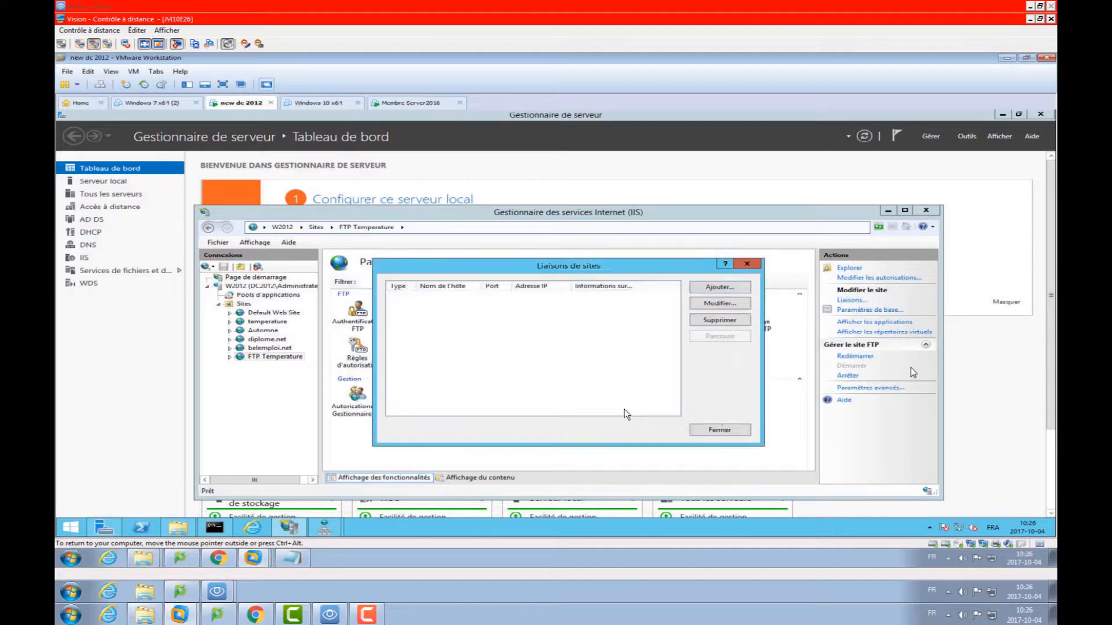
Add another ftp binding on IP address 192.168.137.254 without a host name, and widen the host name column to fit
click(729, 285)
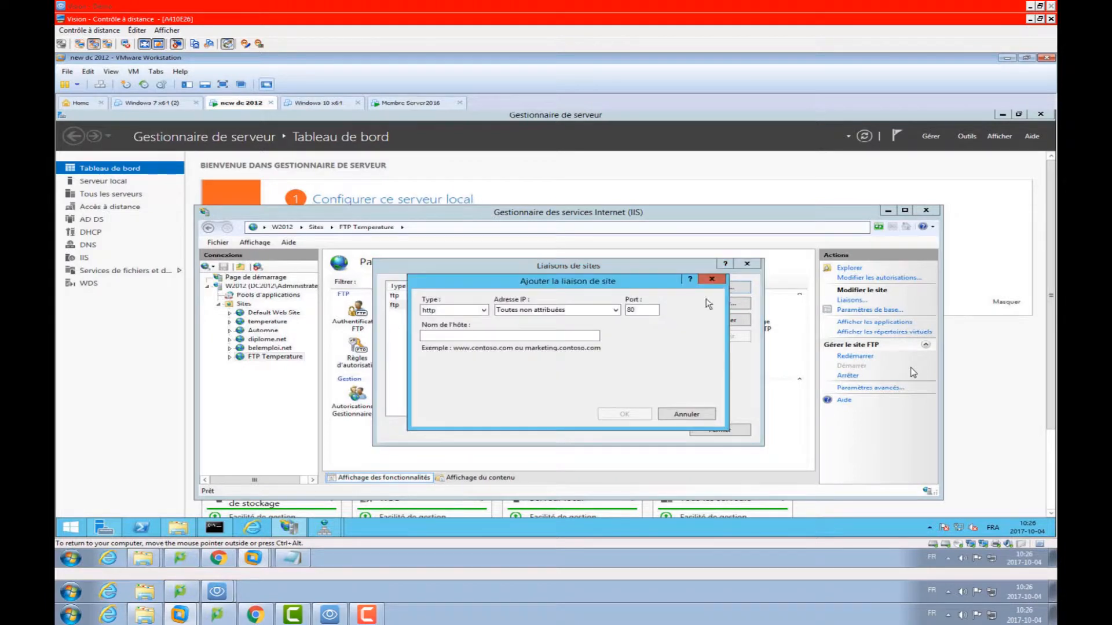
click(616, 310)
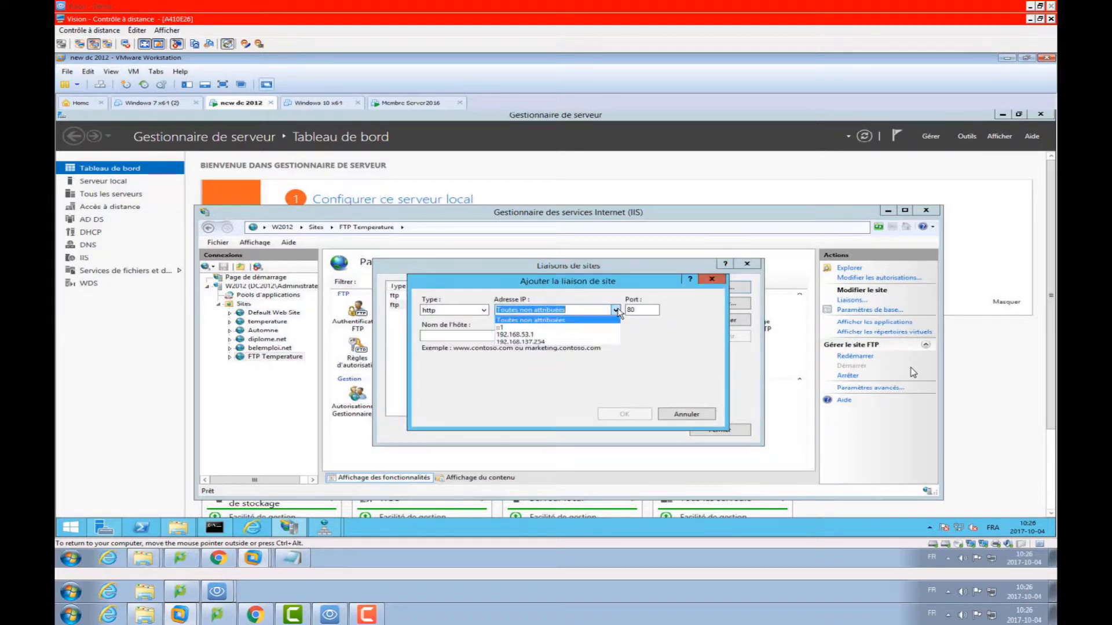
click(559, 342)
click(475, 310)
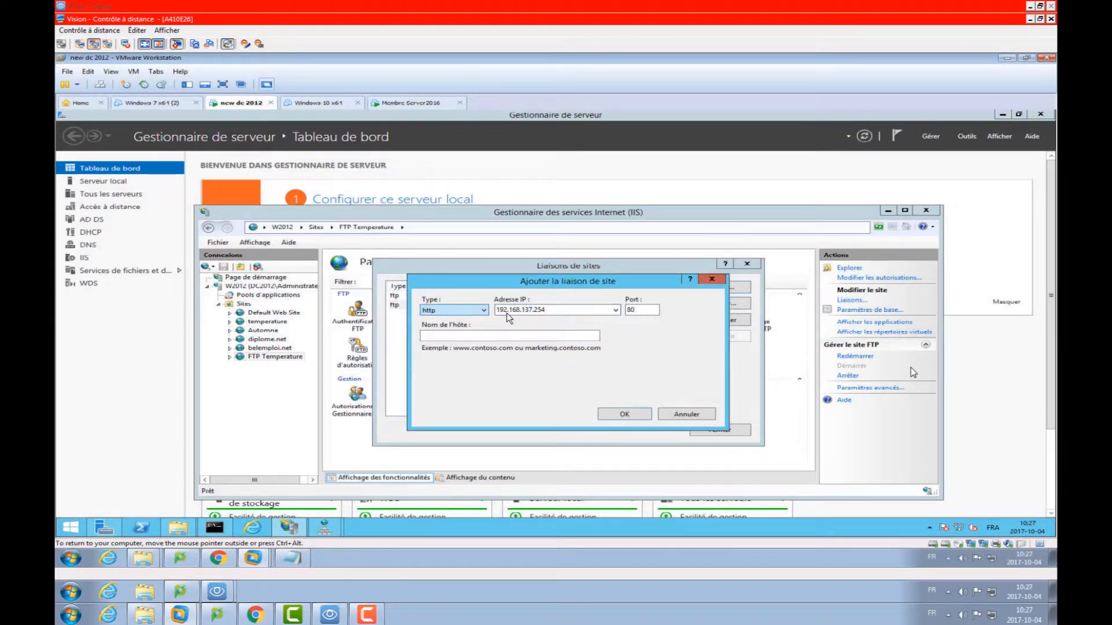
click(460, 335)
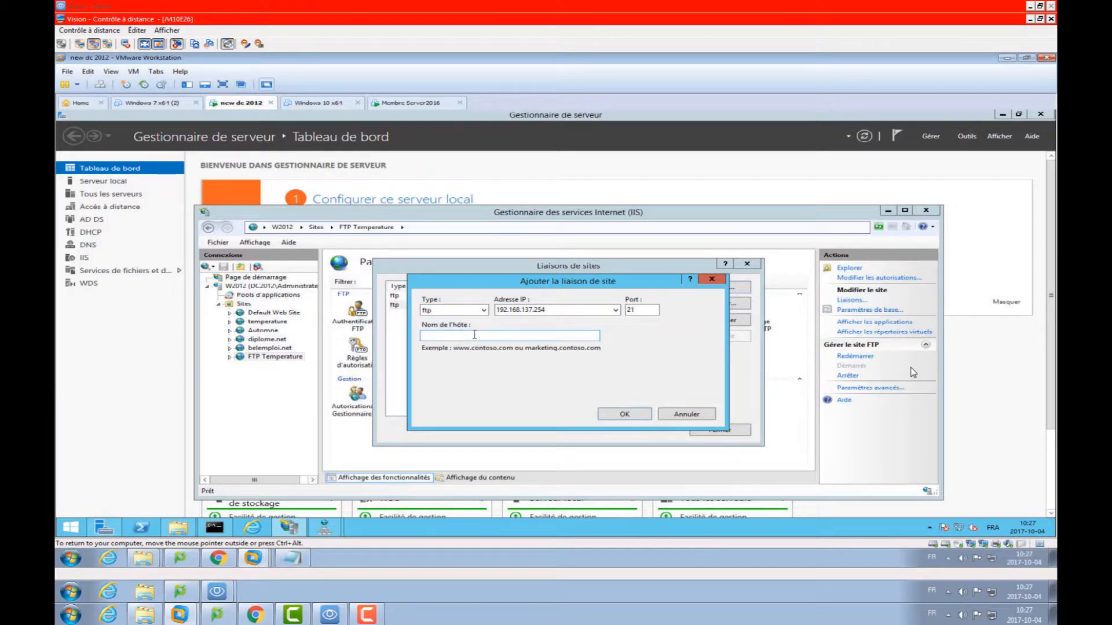
click(575, 337)
click(641, 415)
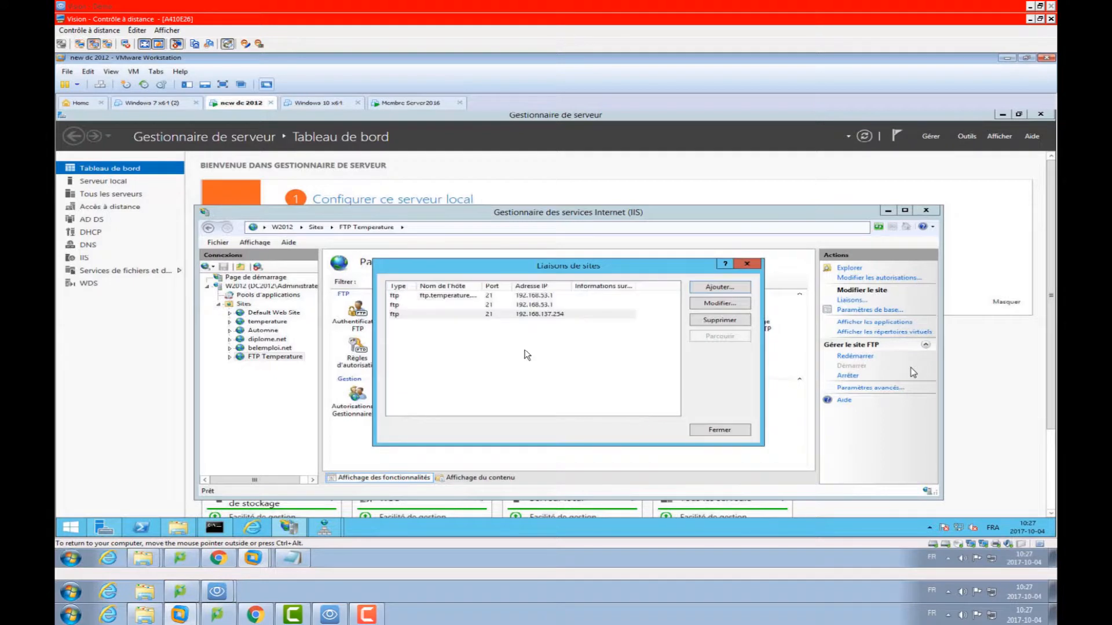
double_click(479, 283)
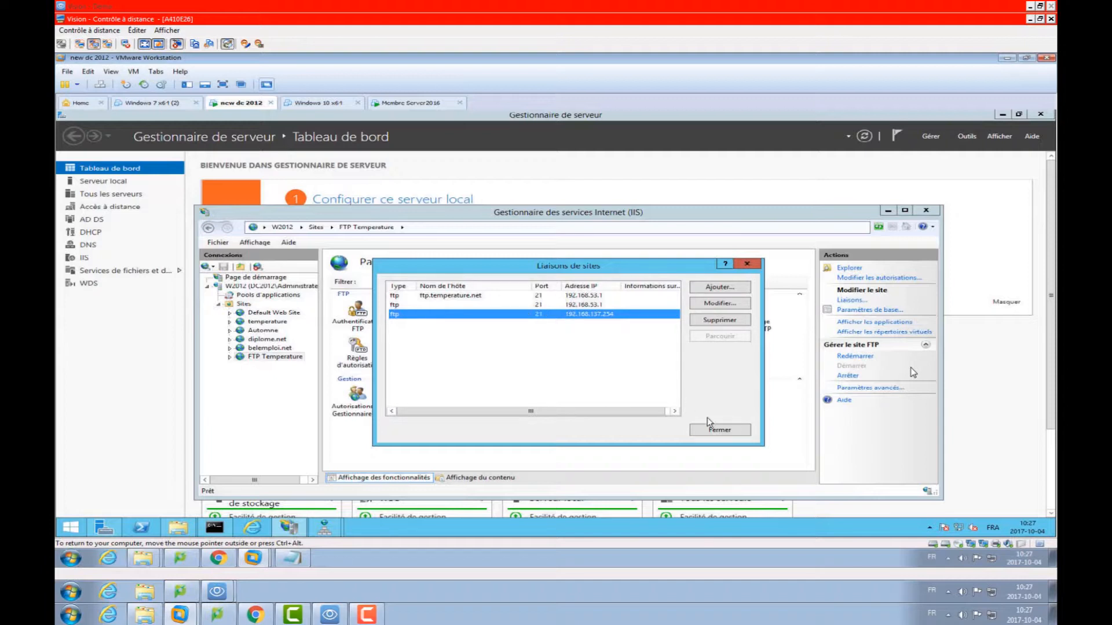
Close the site bindings and browse to ftp://ftp.temperature.net in Internet Explorer to test the FTP site
click(721, 431)
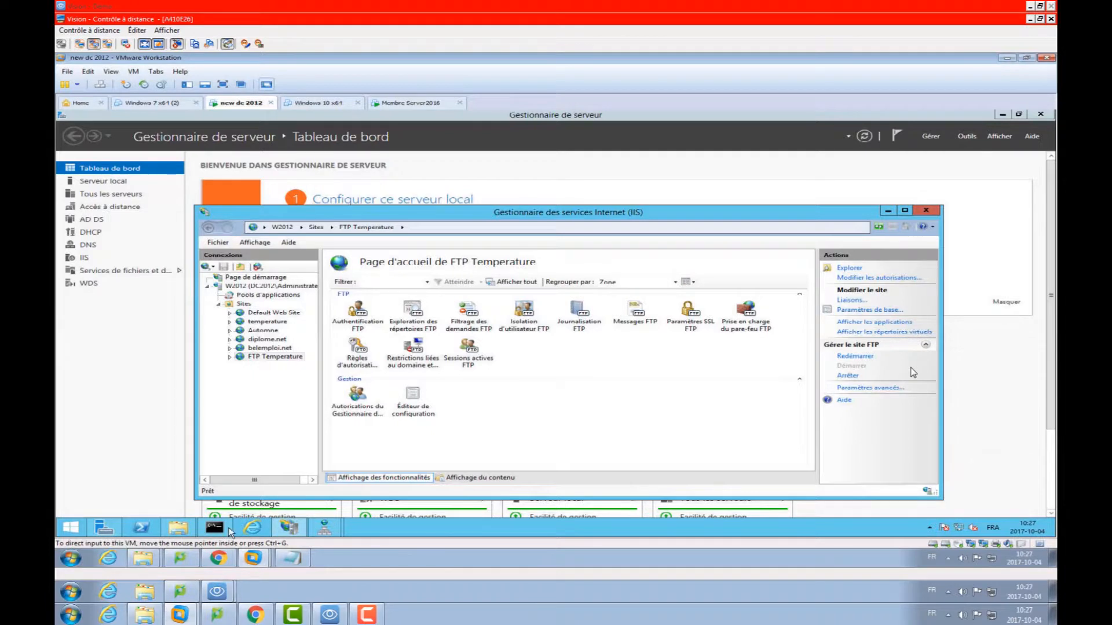
click(246, 528)
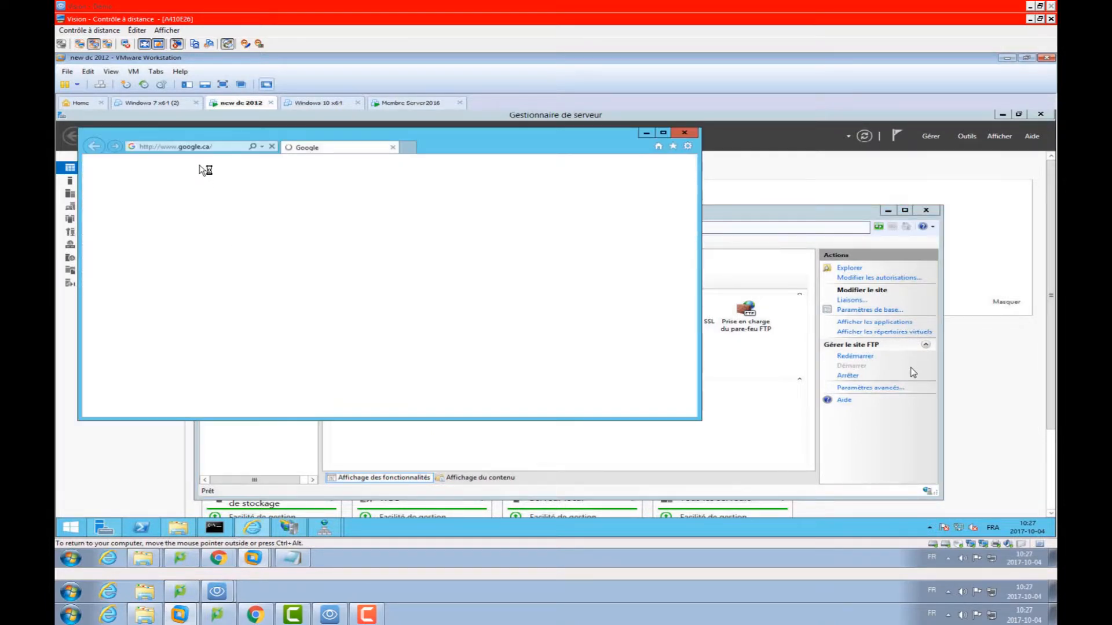
click(218, 147)
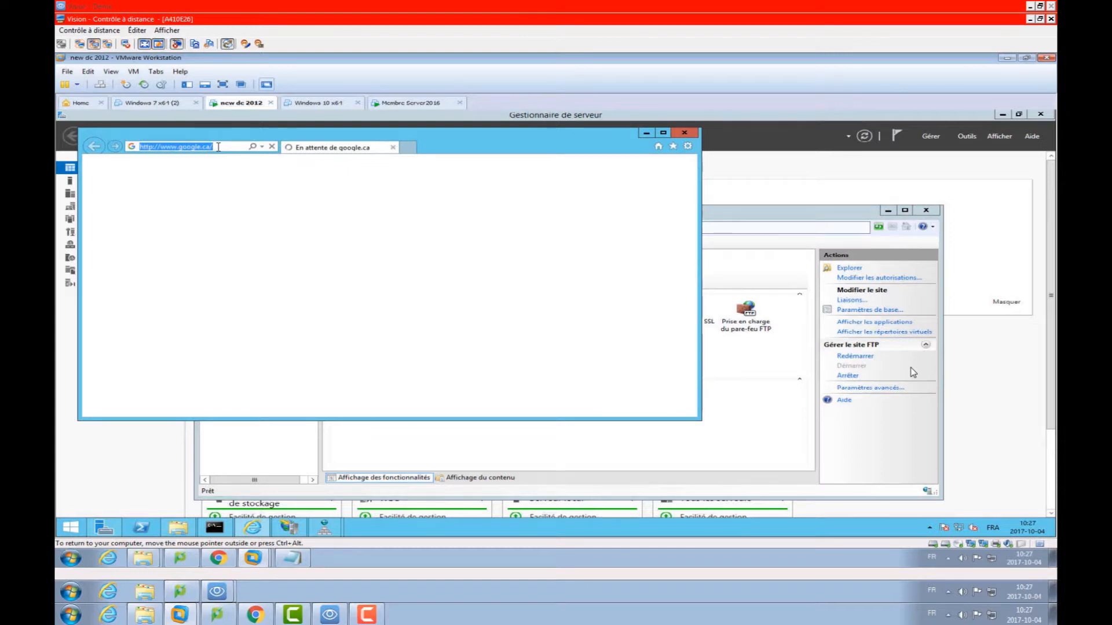
text(ftp:/)
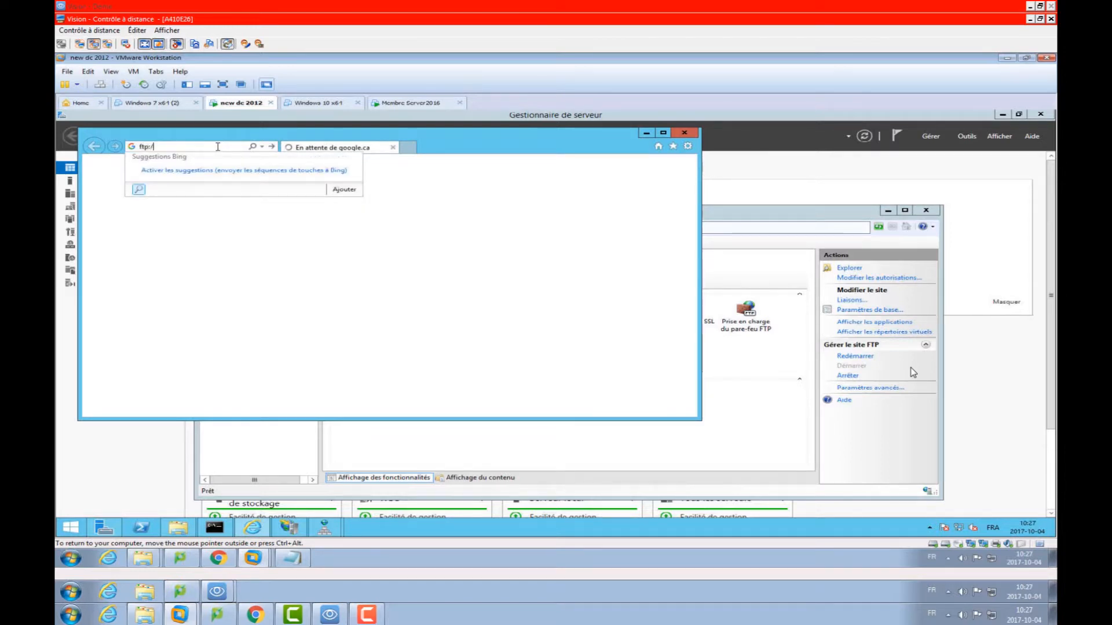
text(/ftp.temperature.net)
key(Return)
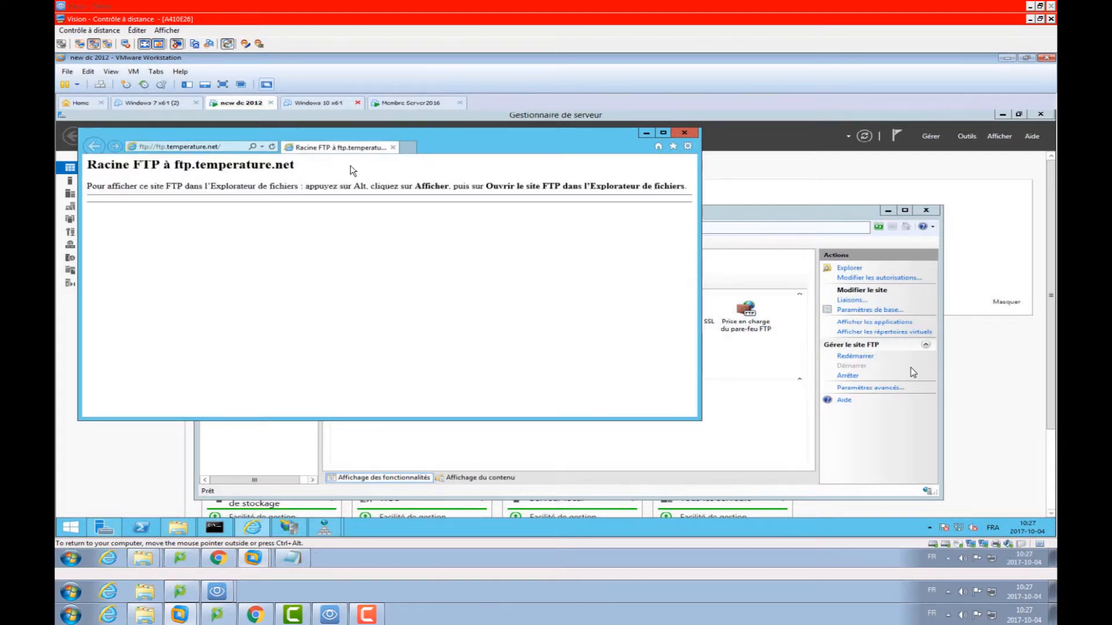
Test the FTP site by IP address by browsing to ftp://192.168.137.254
click(230, 148)
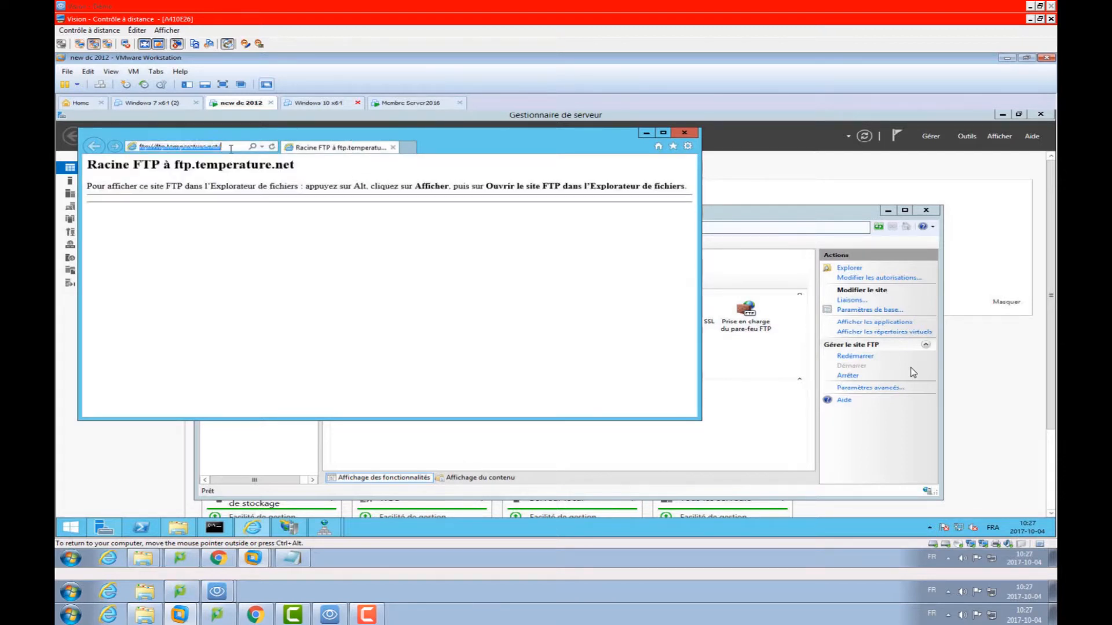
click(230, 149)
key(BackSpace)
key(BackSpace)
key(BackSpace)
key(BackSpace)
key(BackSpace)
key(BackSpace)
key(BackSpace)
key(BackSpace)
key(BackSpace)
key(BackSpace)
key(BackSpace)
key(BackSpace)
key(BackSpace)
key(BackSpace)
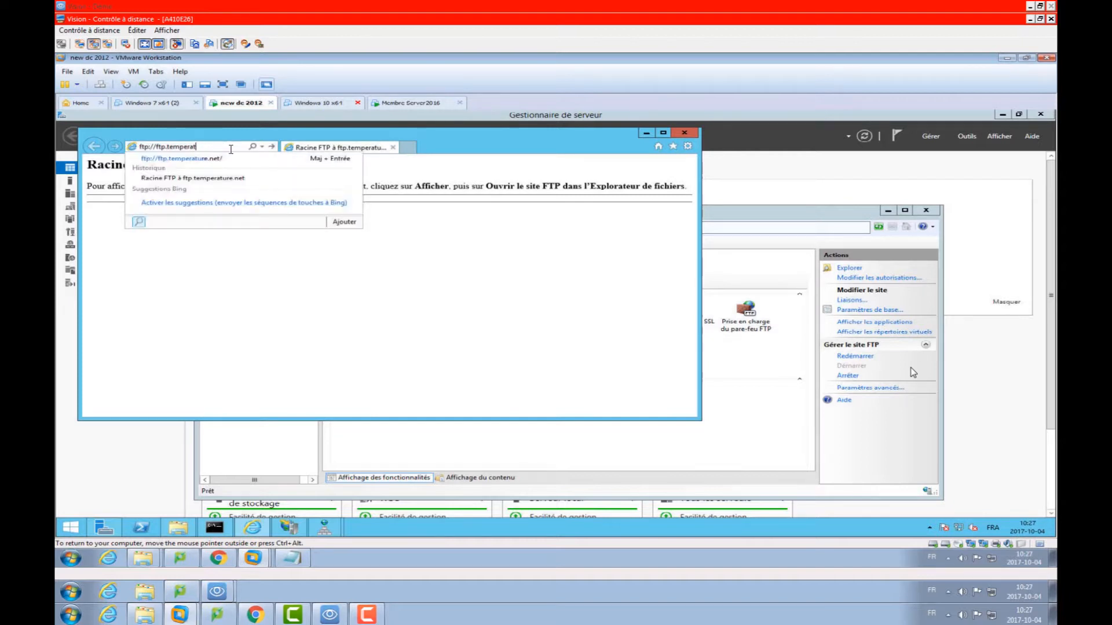
key(BackSpace)
key(BackSpace)
key(BackSpace)
key(BackSpace)
key(BackSpace)
key(BackSpace)
text(192.168)
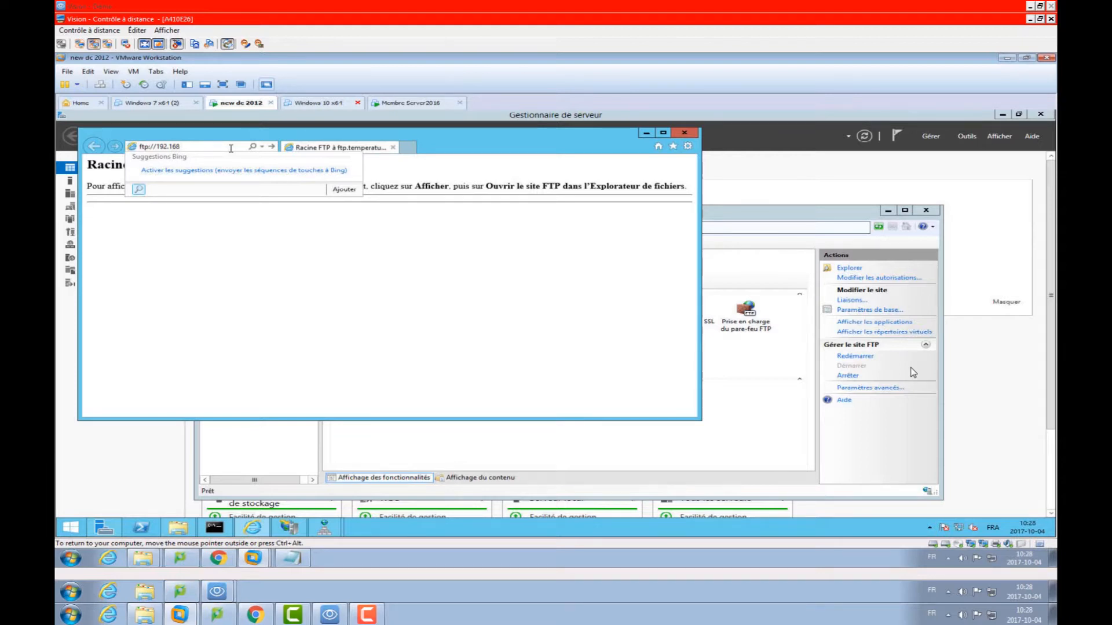
text(.137.254)
key(Return)
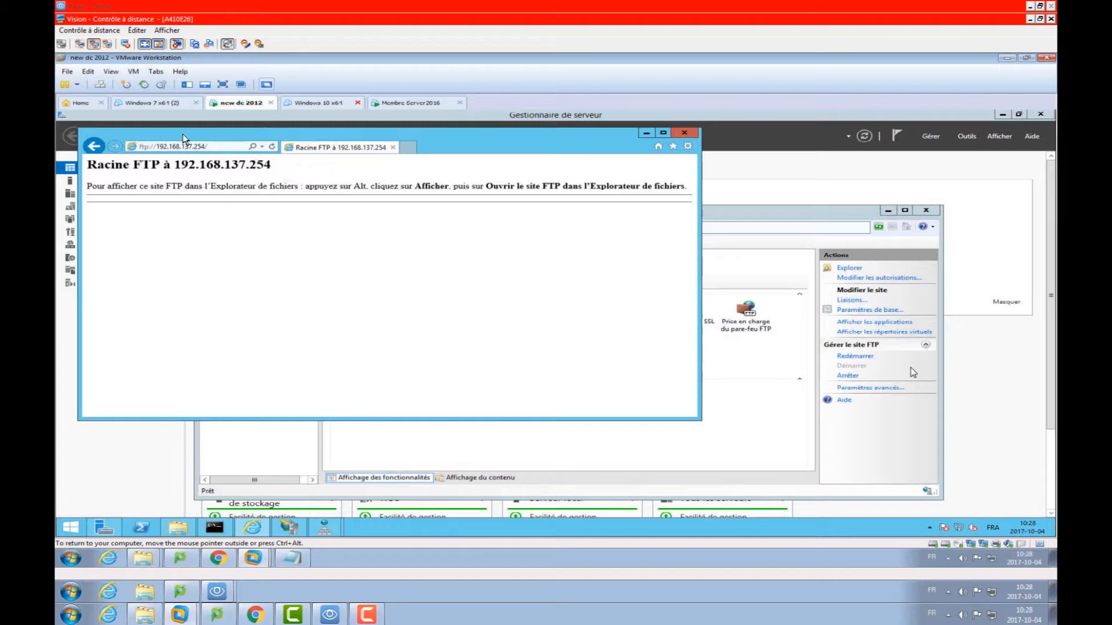
Test the FTP site on its other IP address by browsing to ftp://192.168.53.1
click(220, 145)
click(219, 145)
key(BackSpace)
key(BackSpace)
key(BackSpace)
key(BackSpace)
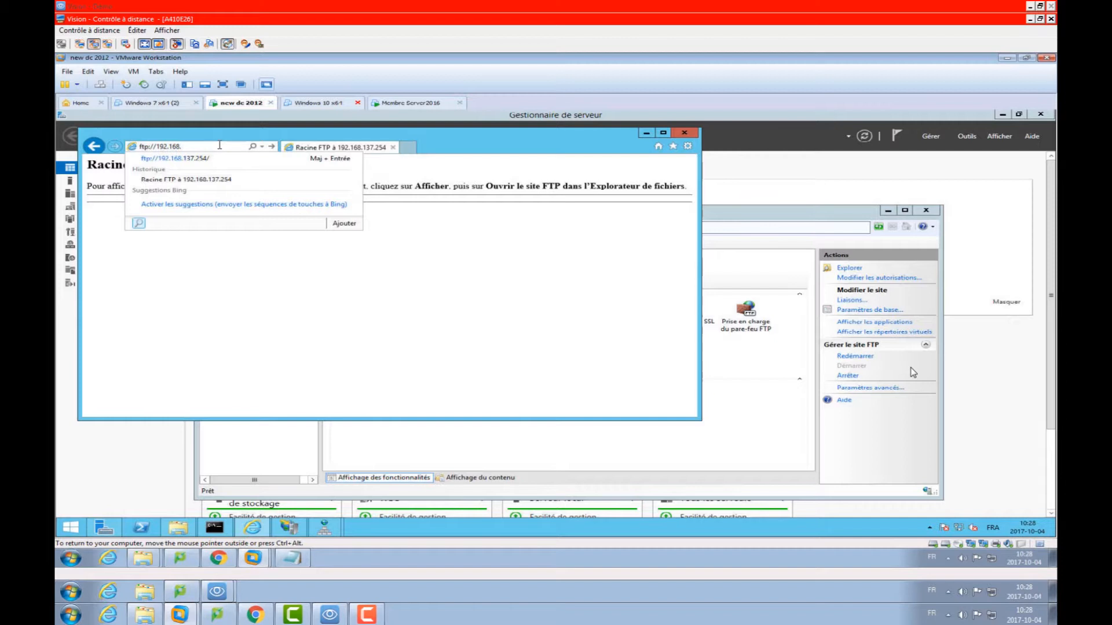
text(5)
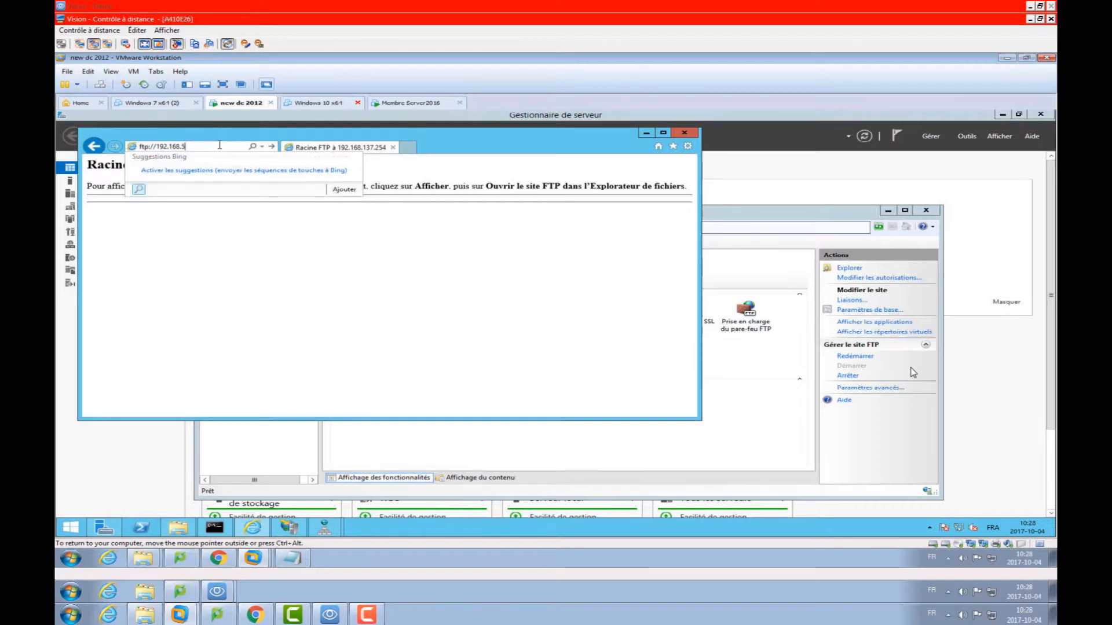
text(3.1)
key(Return)
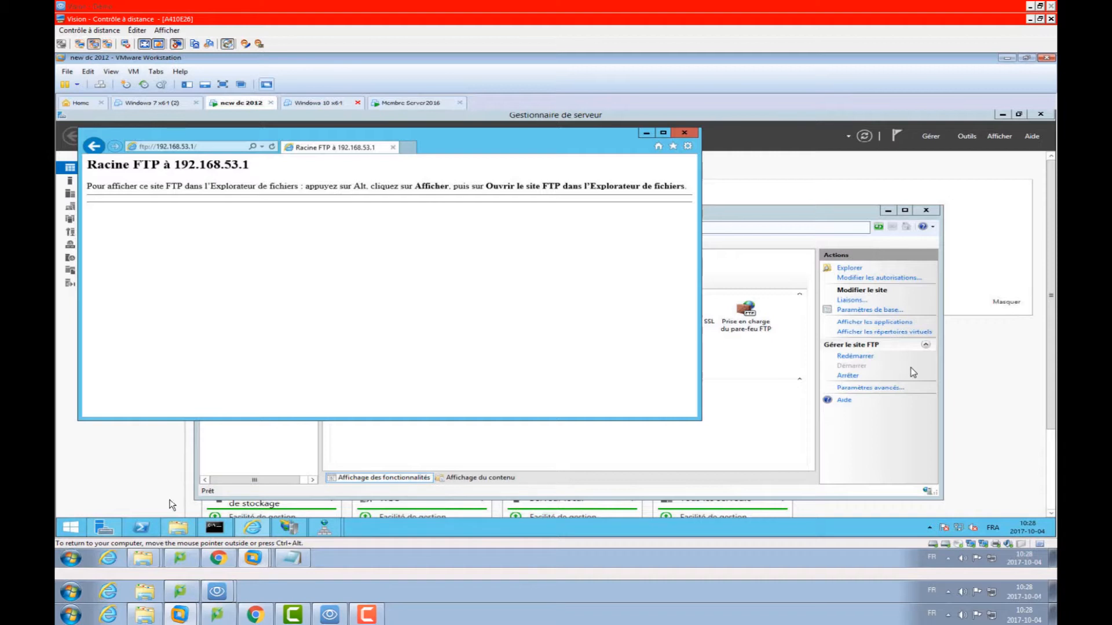
Switch to File Explorer and open the folder C:\inetpub\ftproot\temperature
click(188, 533)
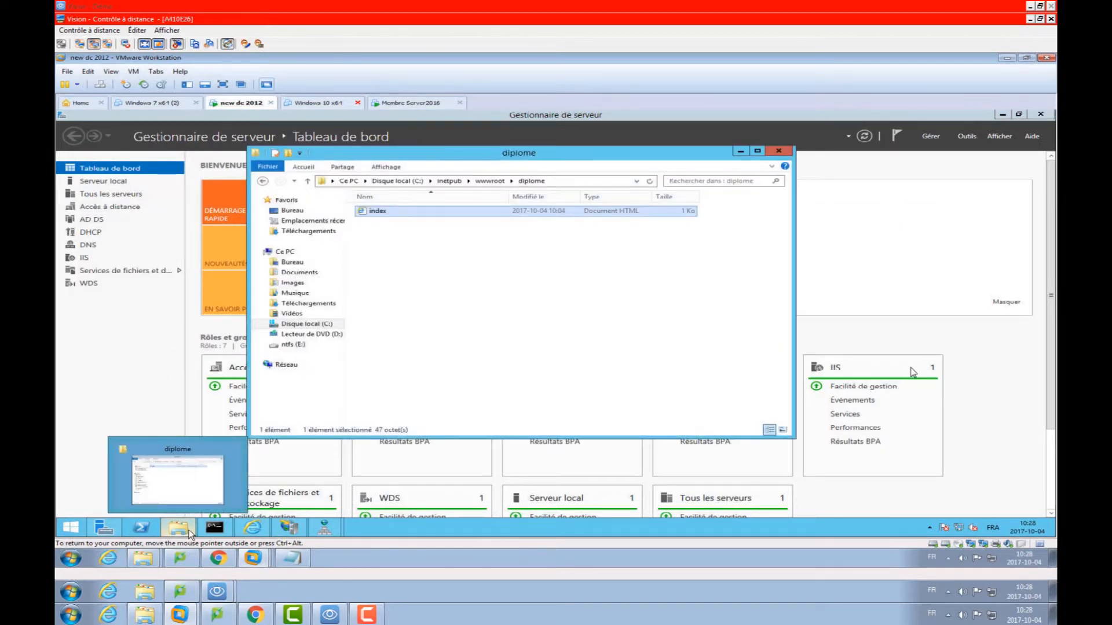
click(296, 531)
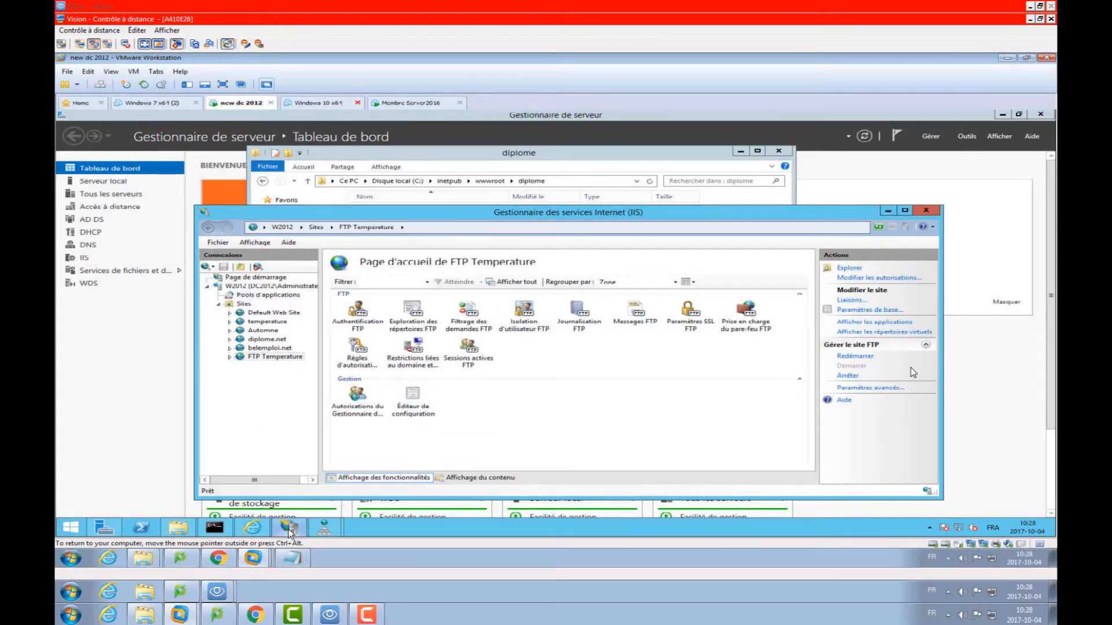
mouse_move(180, 528)
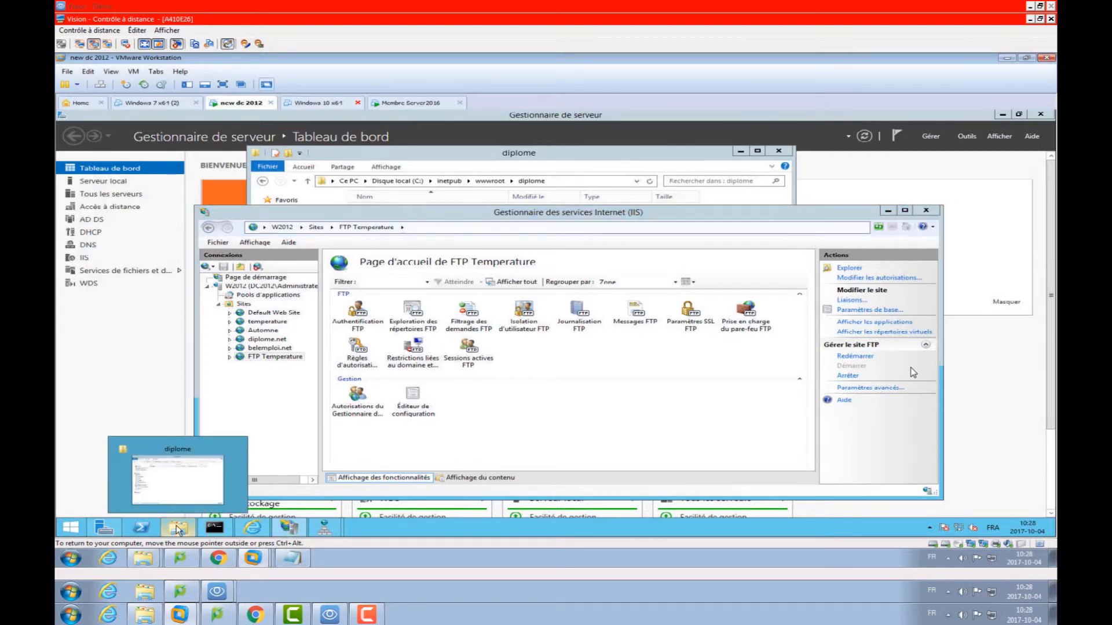
click(194, 496)
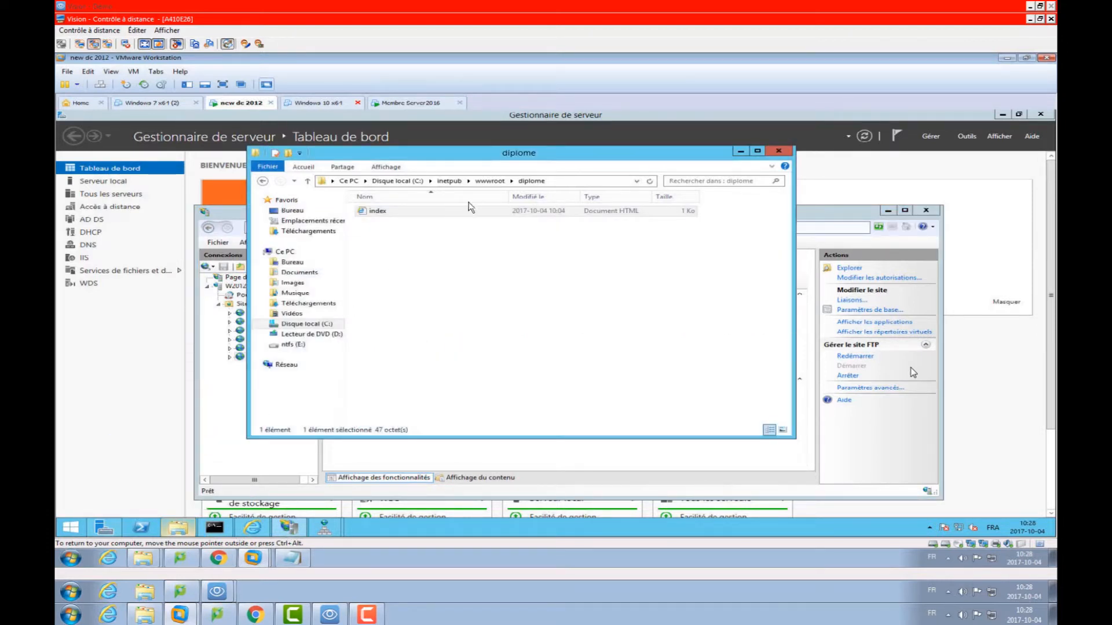
click(480, 169)
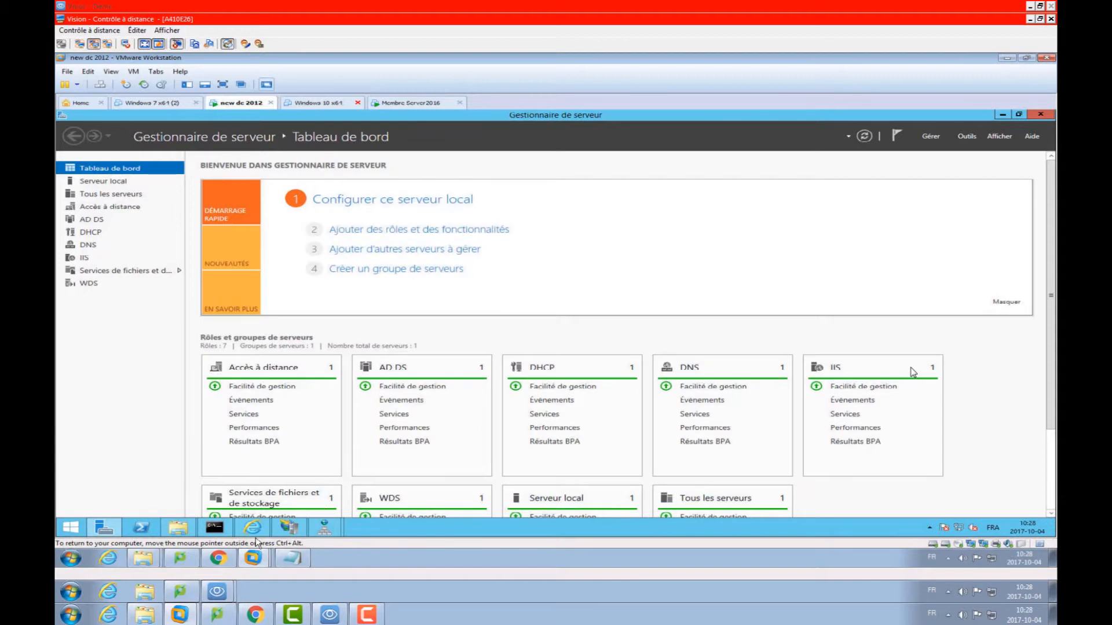
click(177, 527)
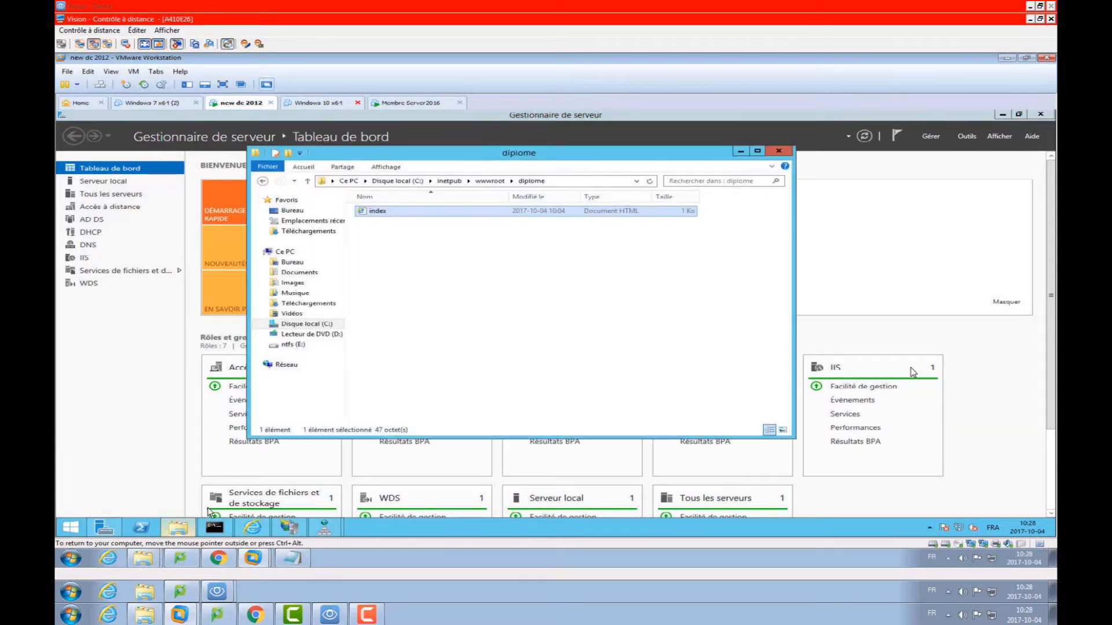
click(449, 181)
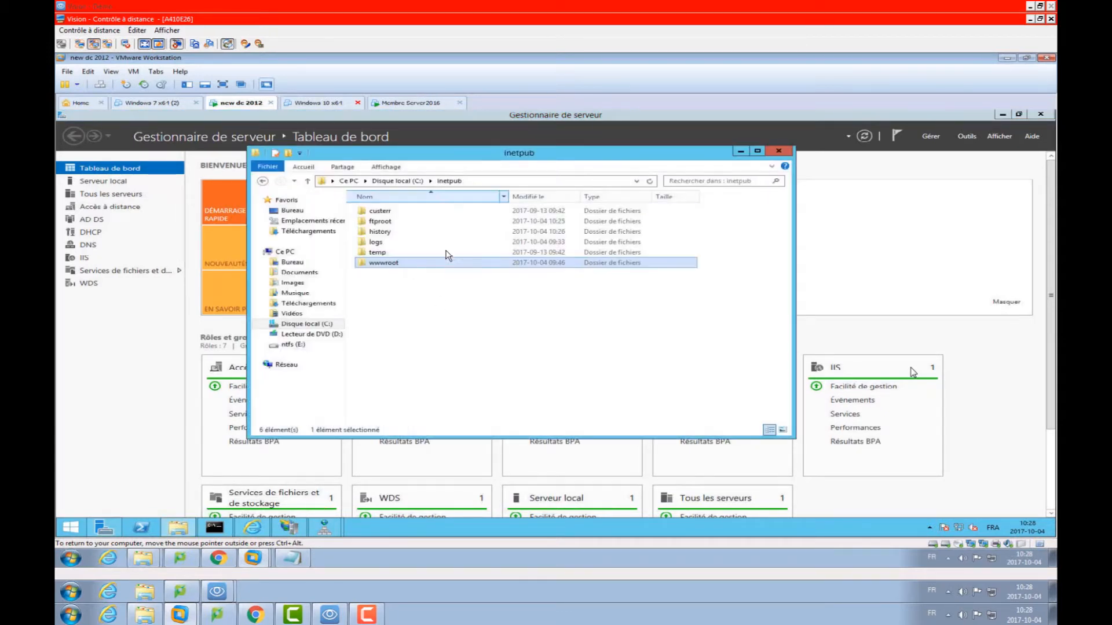
double_click(392, 222)
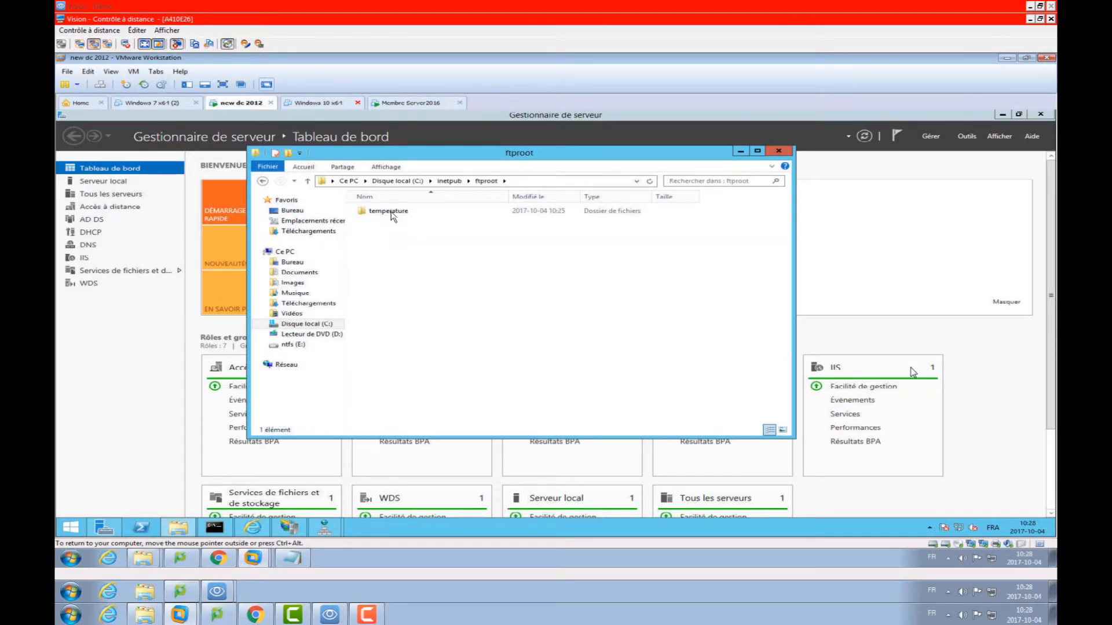
double_click(392, 216)
Create a new text document named test.txt in the temperature folder
right_click(391, 237)
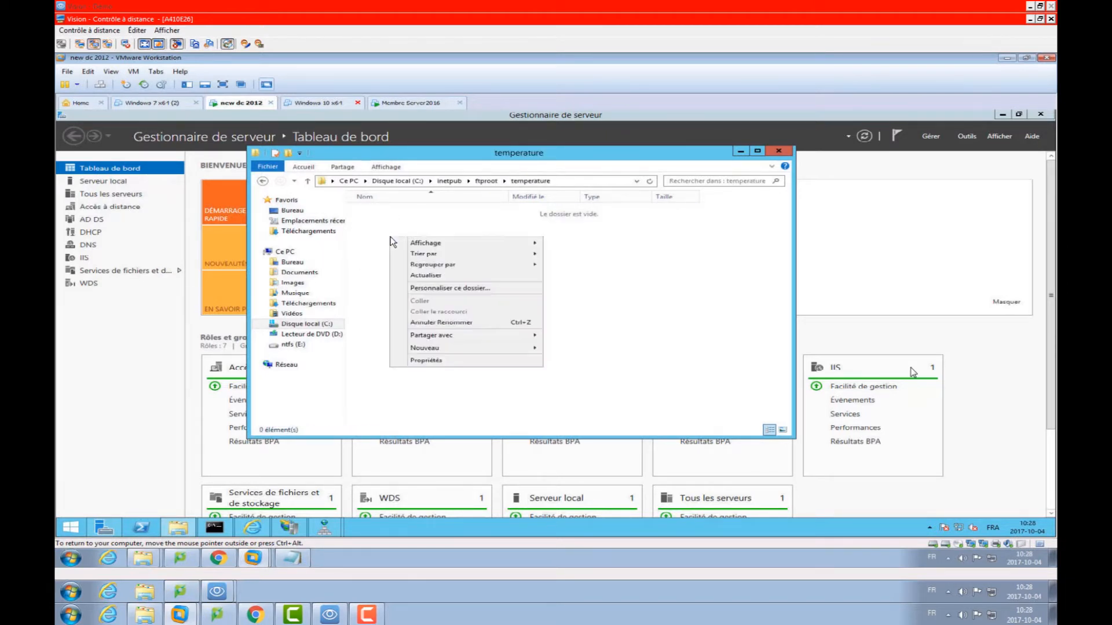
mouse_move(525, 350)
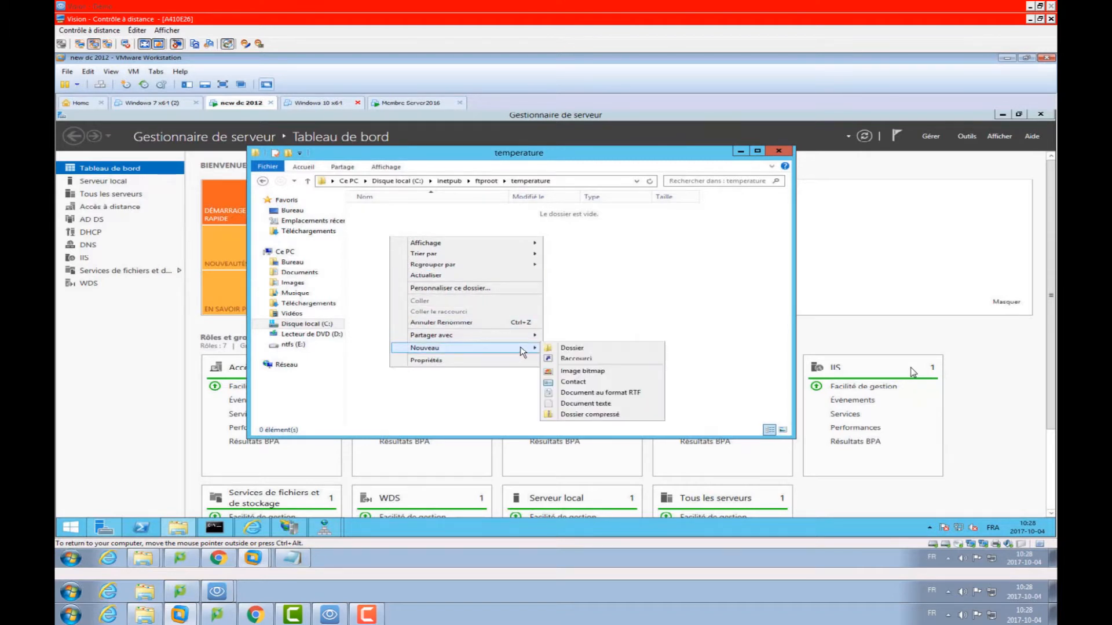
click(579, 404)
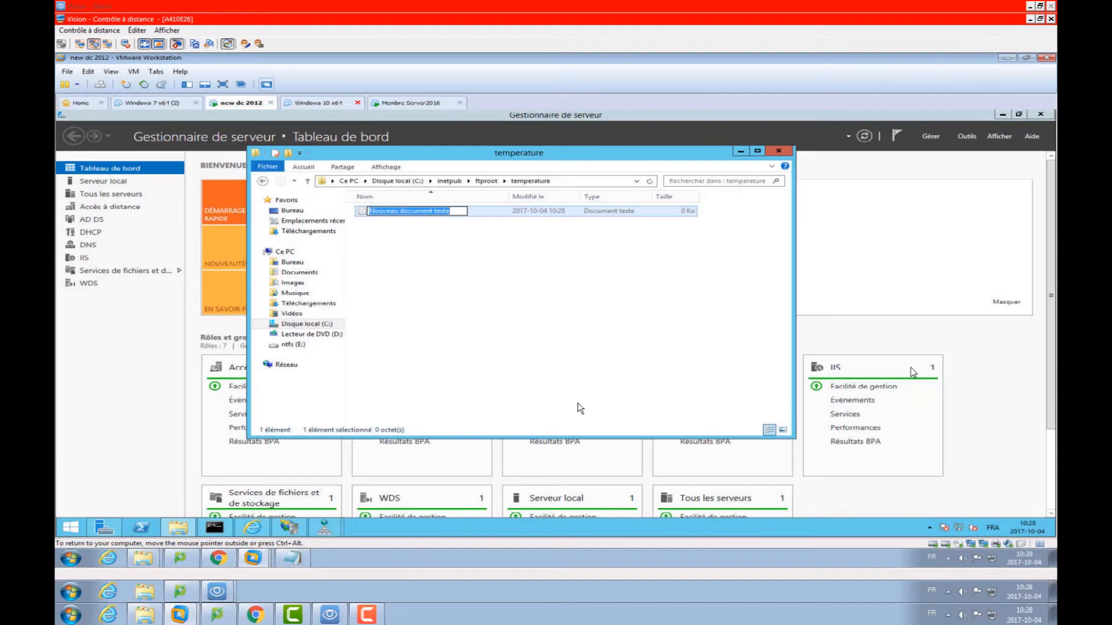
text(u)
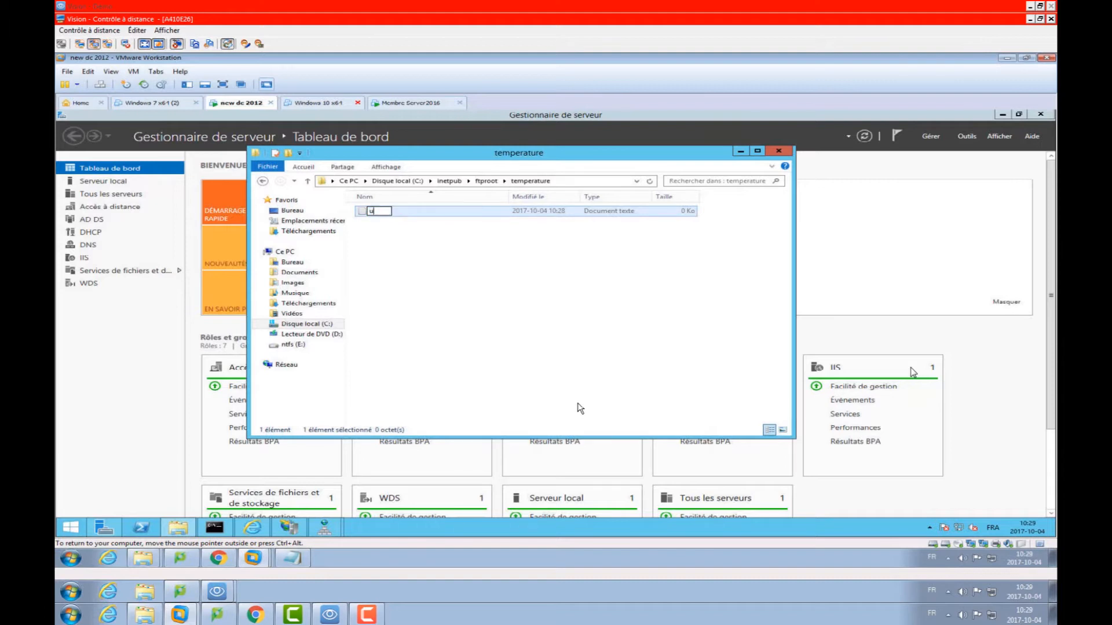
key(BackSpace)
text(test.txt)
key(Return)
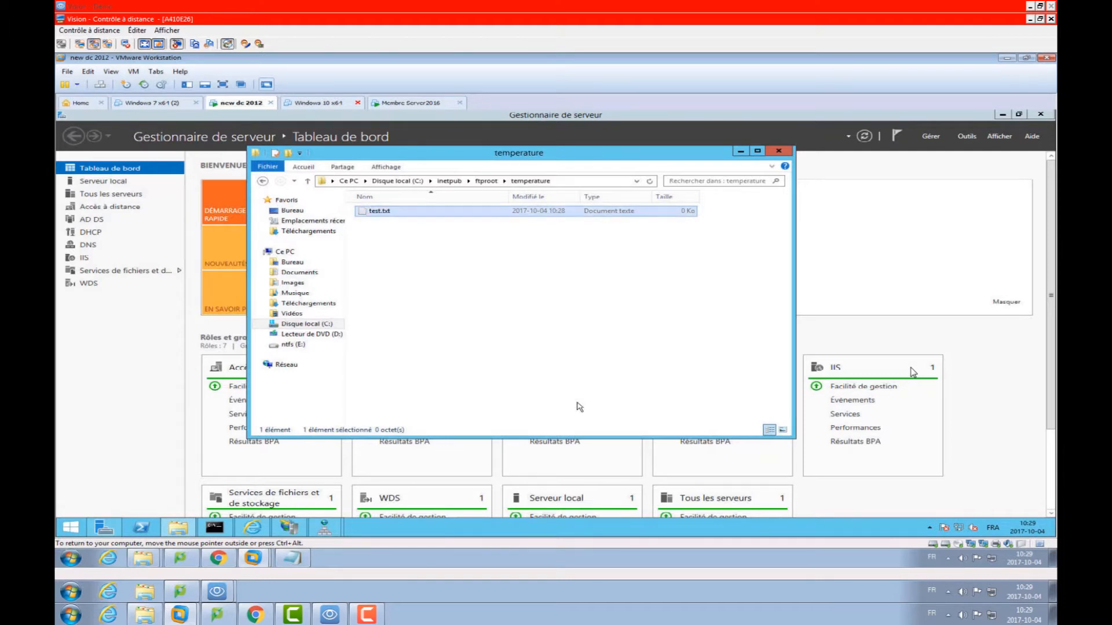
Edit test.txt in Notepad to contain "C'est l'automne!", then save and close it
right_click(378, 213)
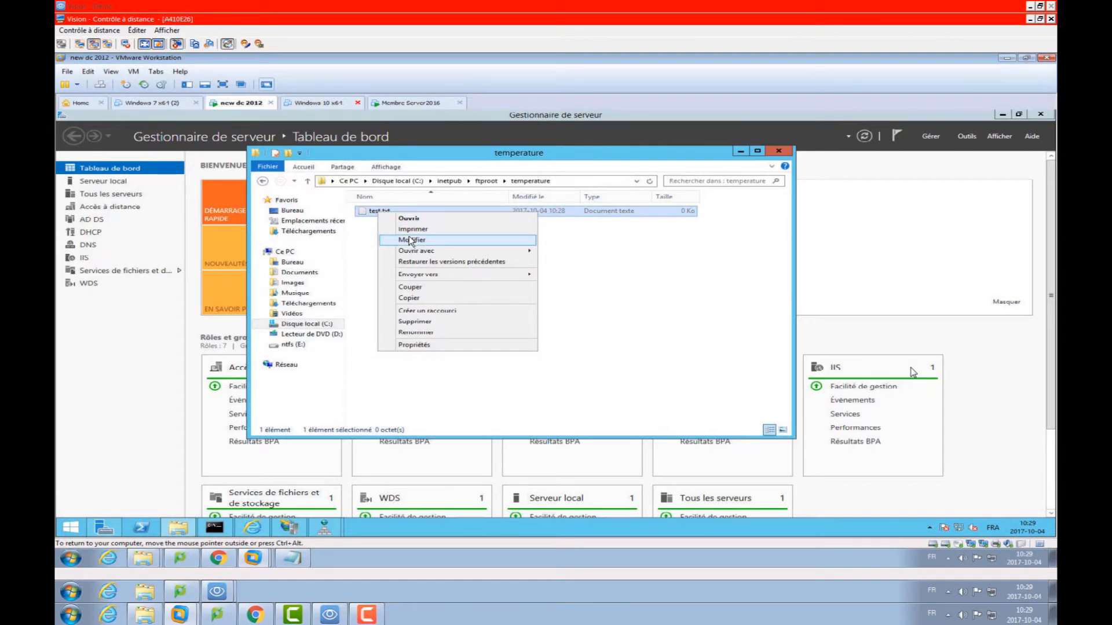
click(411, 240)
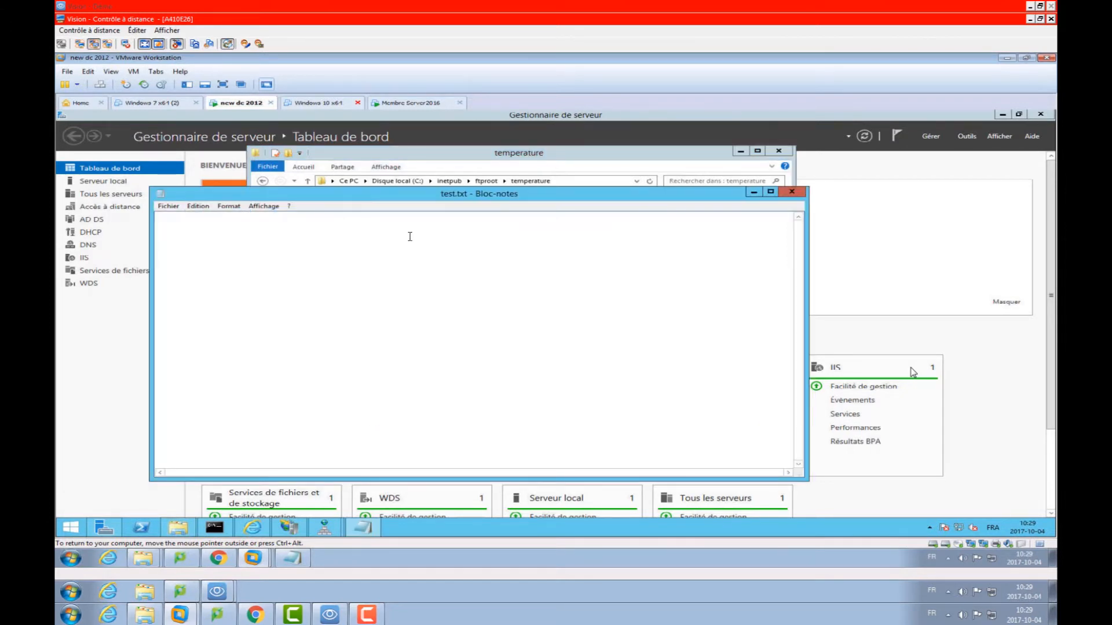
text(c)
text(eci)
key(BackSpace)
key(BackSpace)
key(BackSpace)
key(BackSpace)
key(BackSpace)
text(C'est l'automo)
text(e!)
key(BackSpace)
text(e)
click(795, 194)
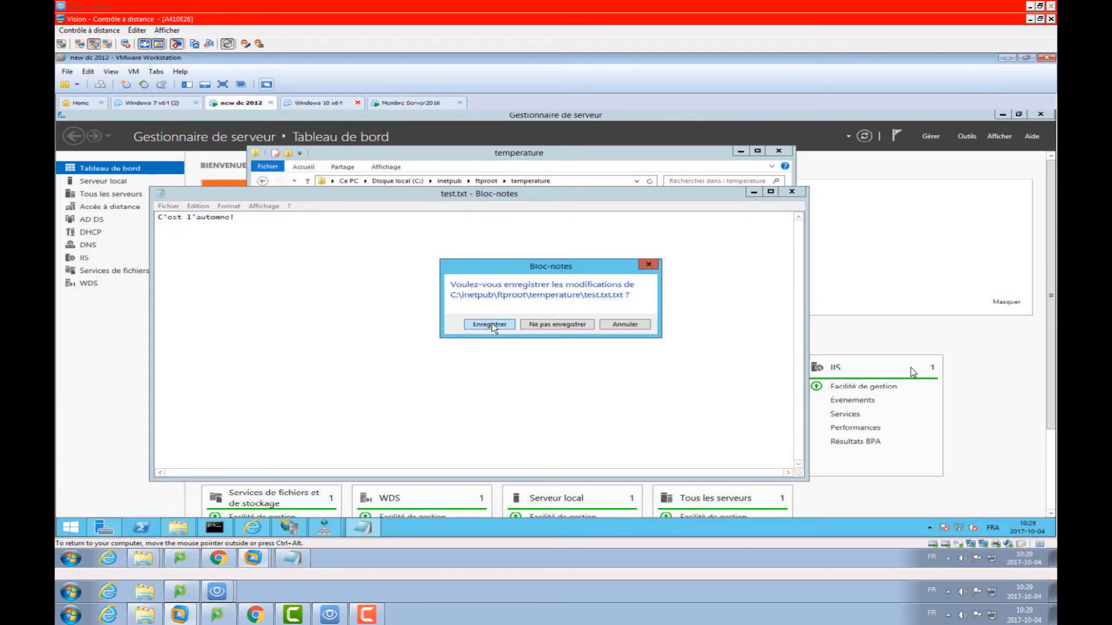
click(491, 325)
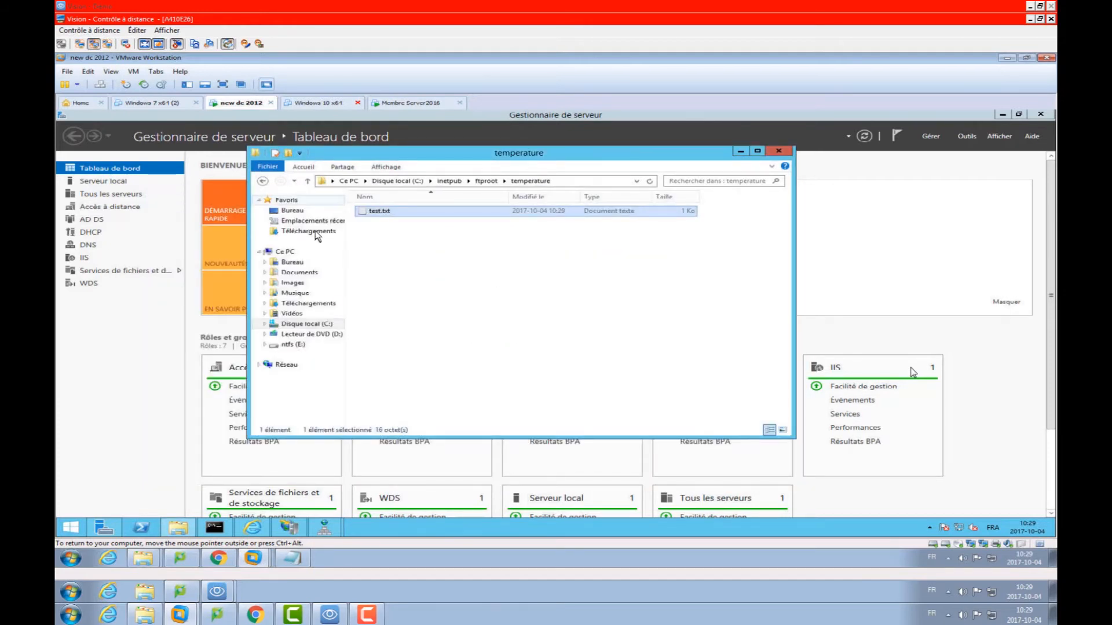
Refresh the FTP listing of 192.168.53.1 in Internet Explorer and open the FTP site in File Explorer
click(253, 528)
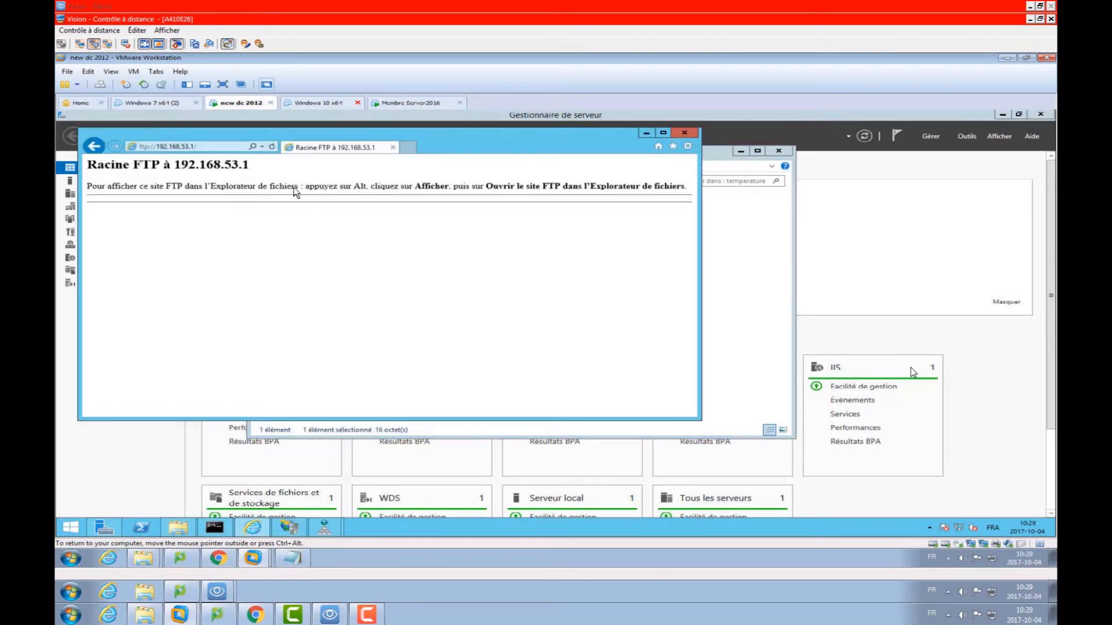
click(272, 148)
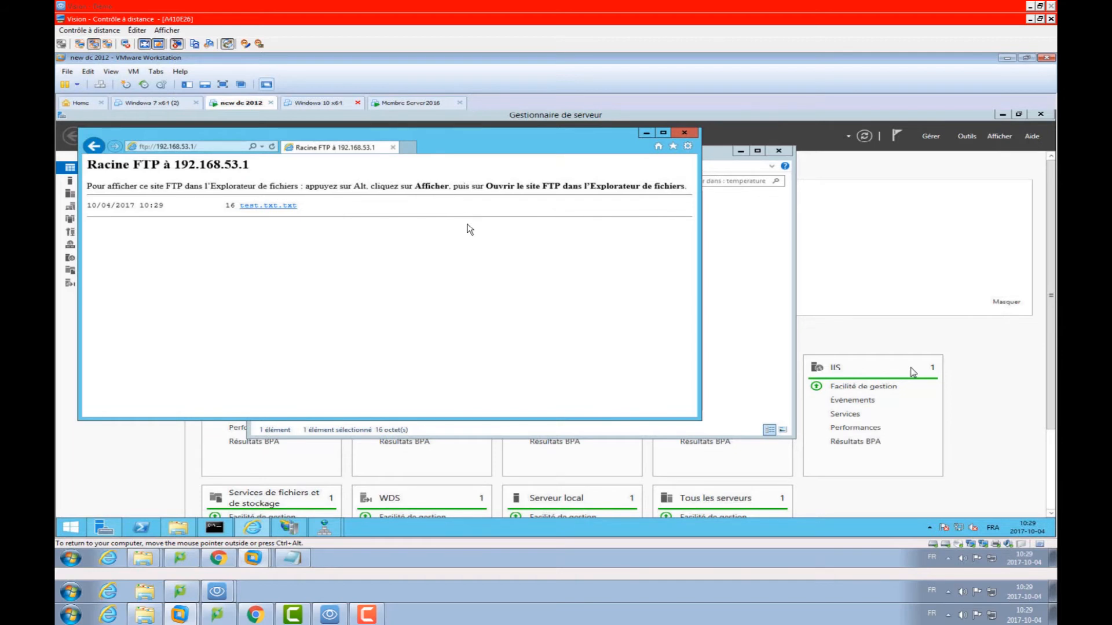
key(alt)
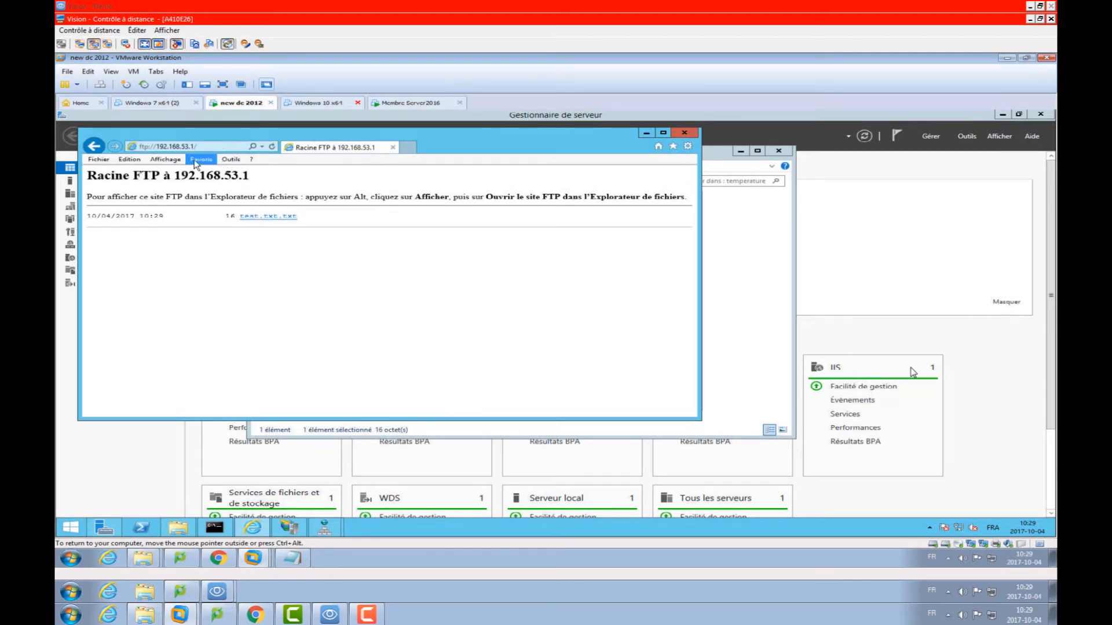
click(174, 165)
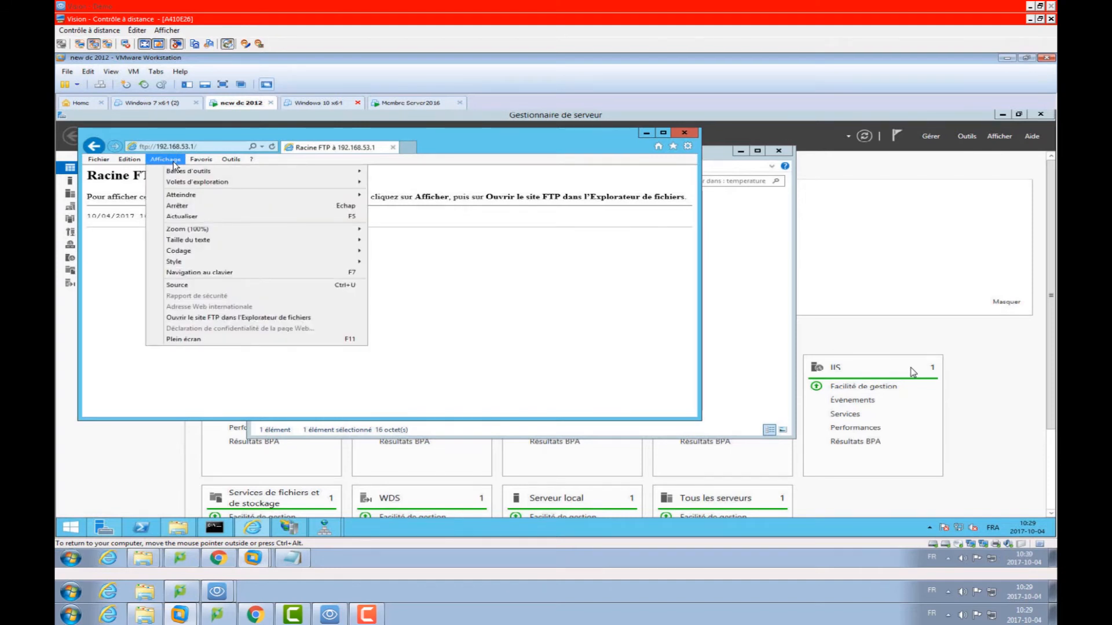
click(279, 318)
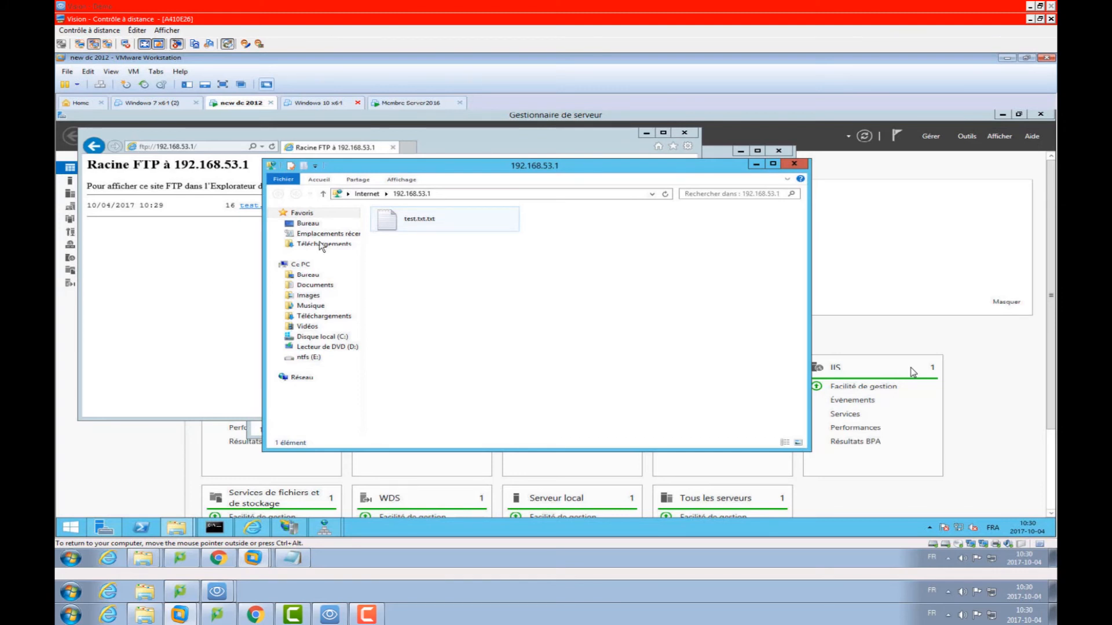
Test write access by repeatedly trying to create a new folder in the root of FTP site 192.168.53.1, and close its File Explorer window
right_click(423, 261)
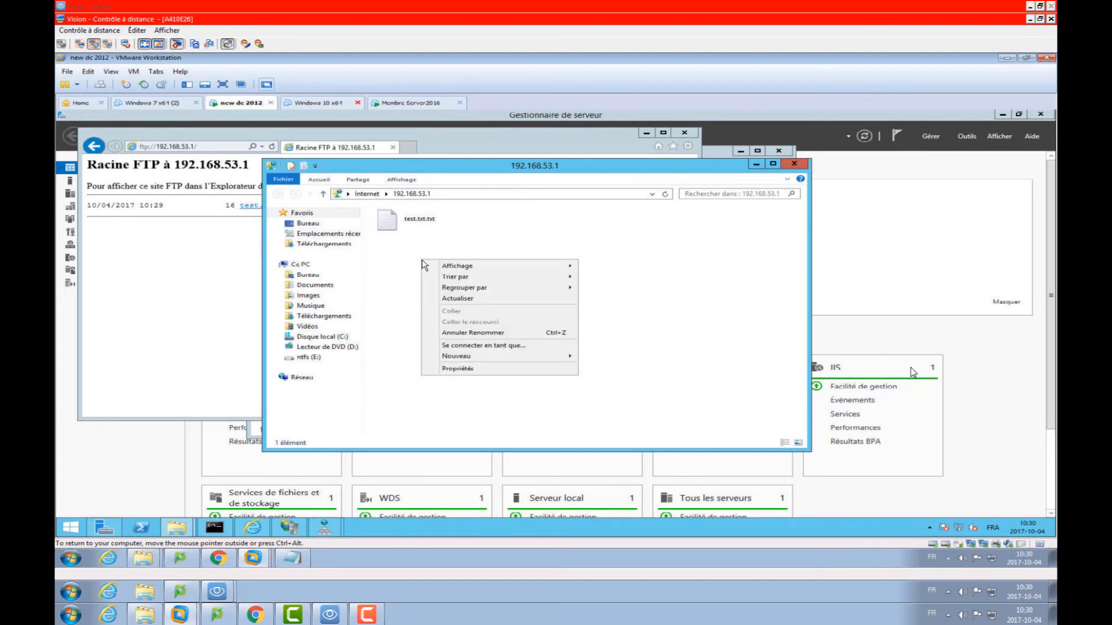
mouse_move(571, 362)
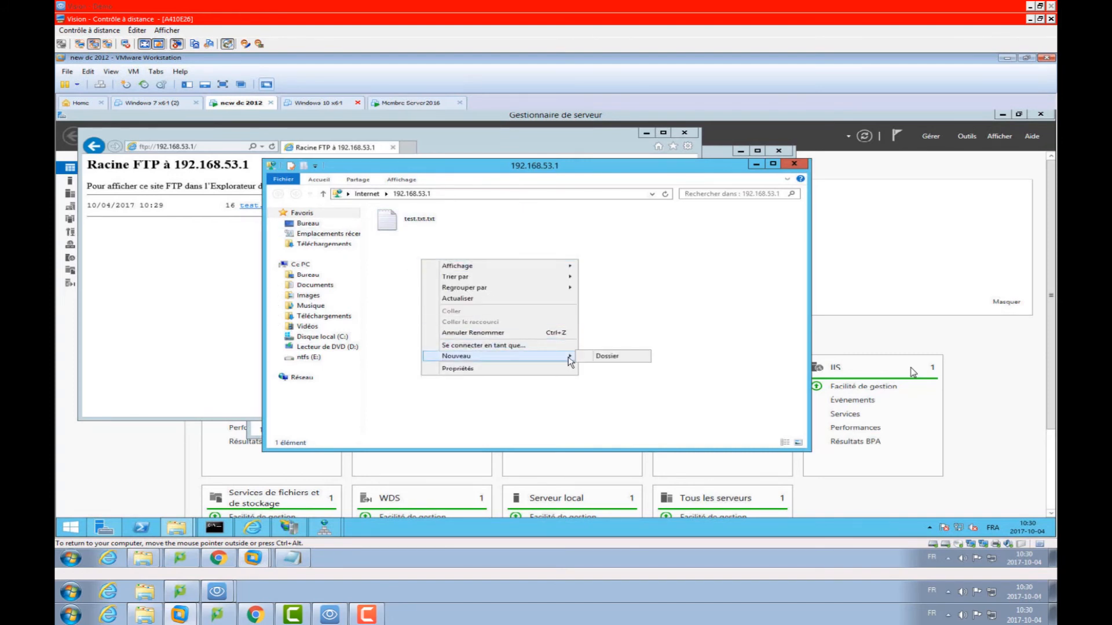
click(607, 358)
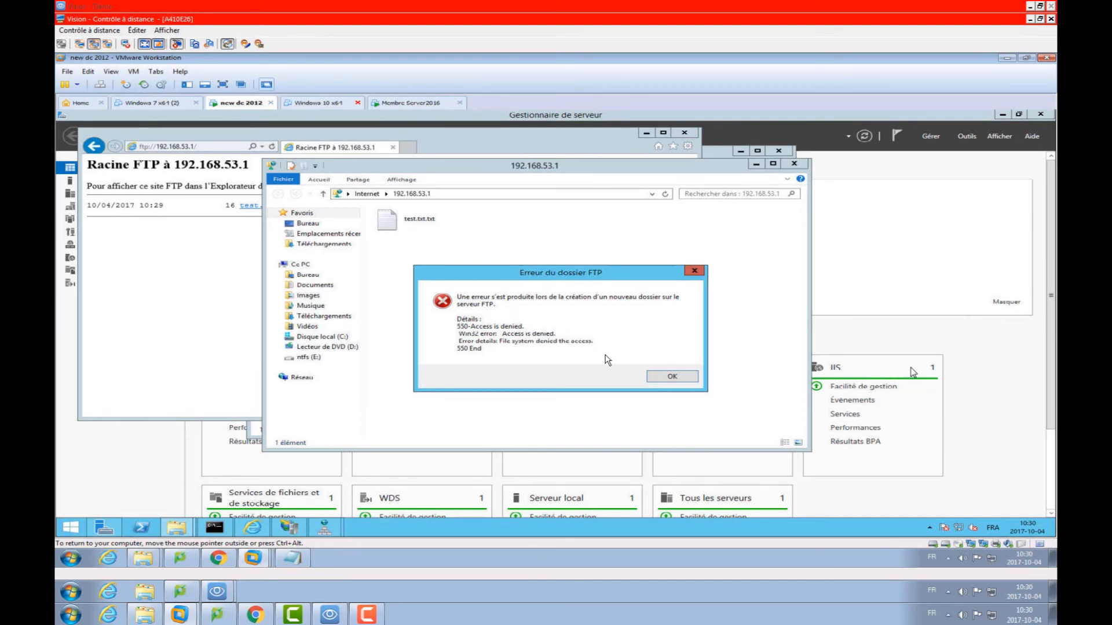
click(672, 377)
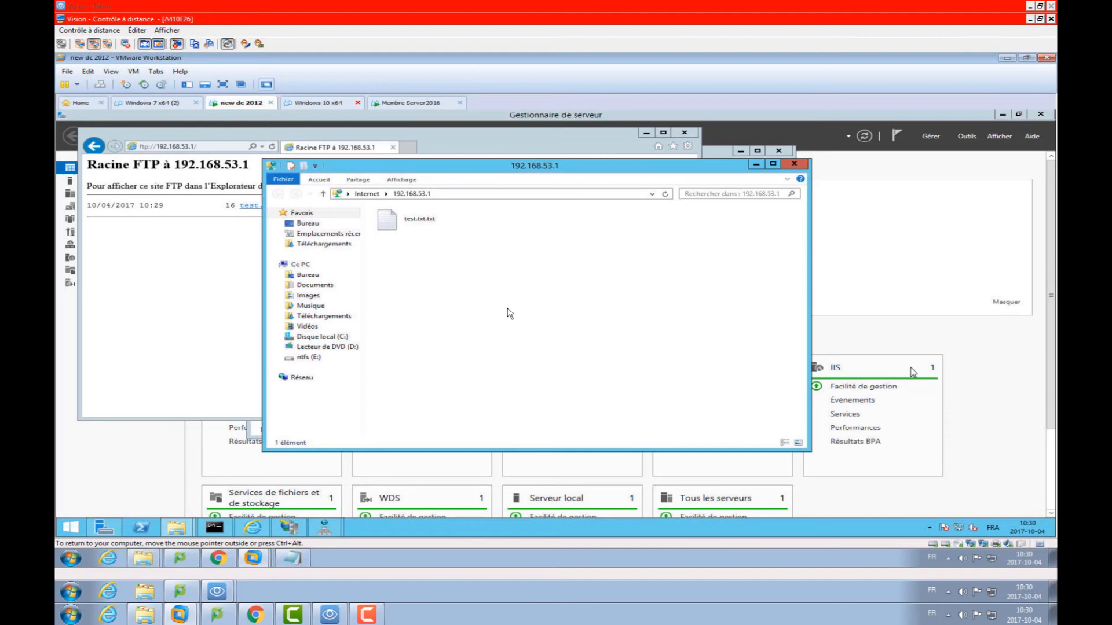
right_click(410, 256)
mouse_move(558, 352)
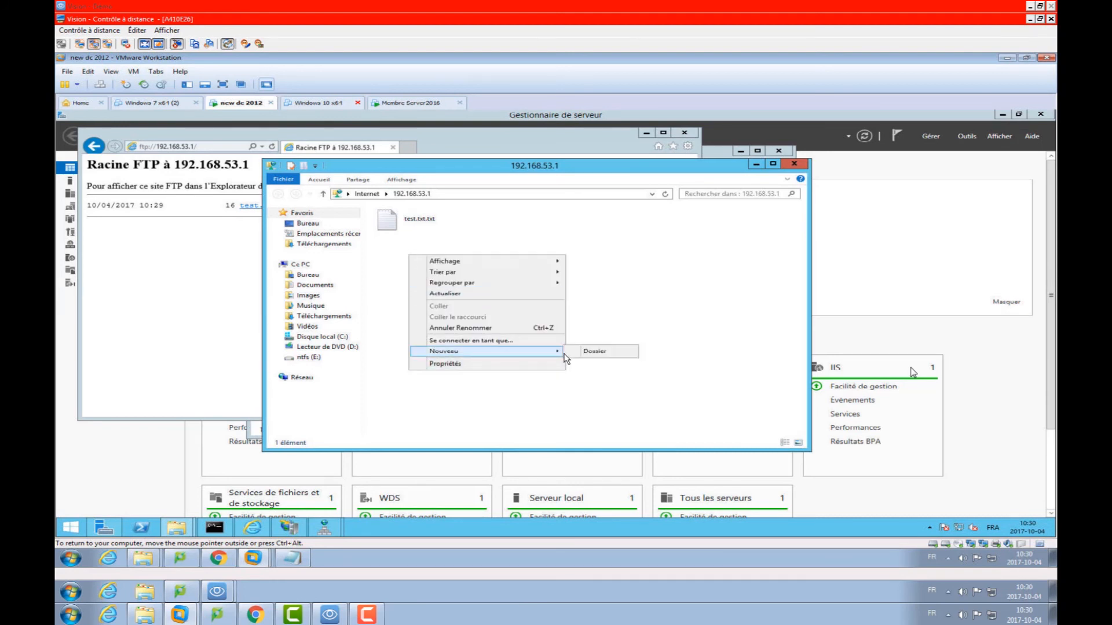
click(596, 351)
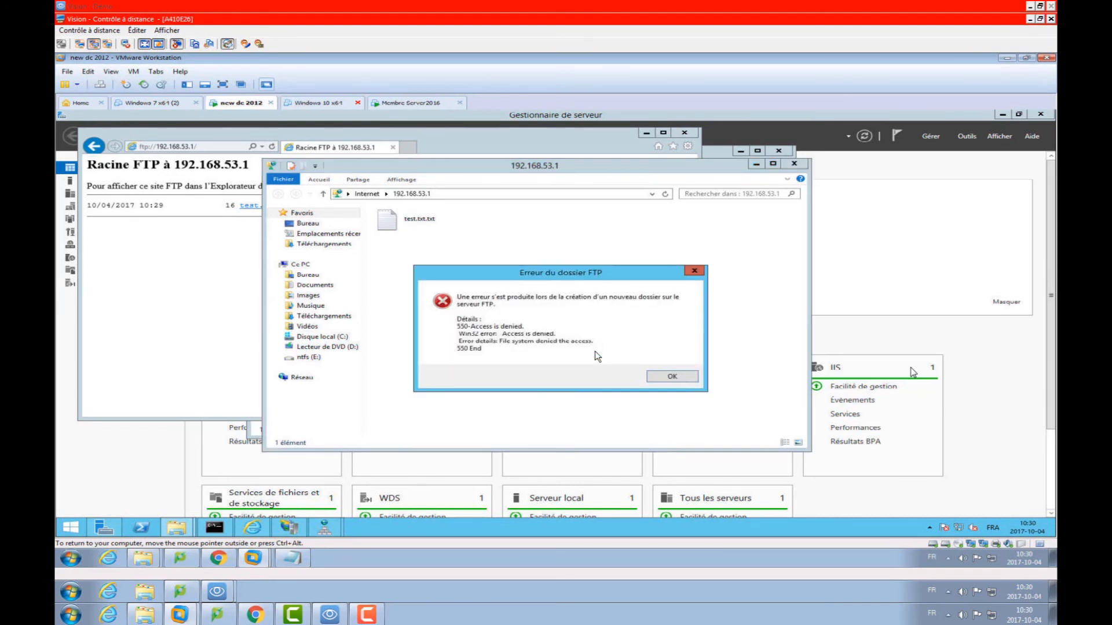
click(651, 377)
right_click(390, 251)
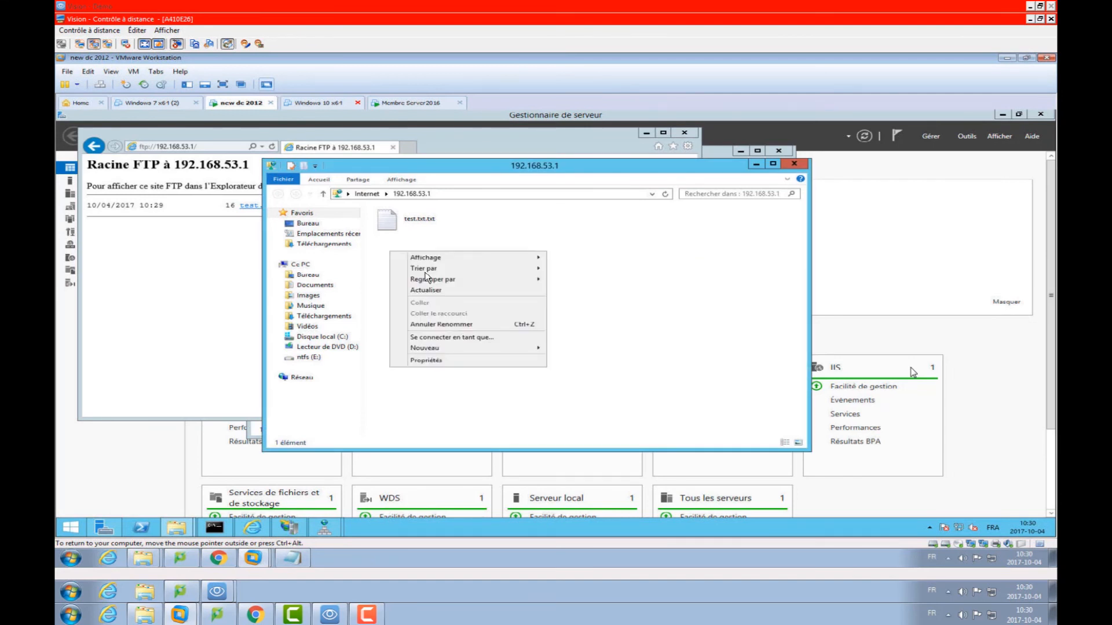
mouse_move(527, 351)
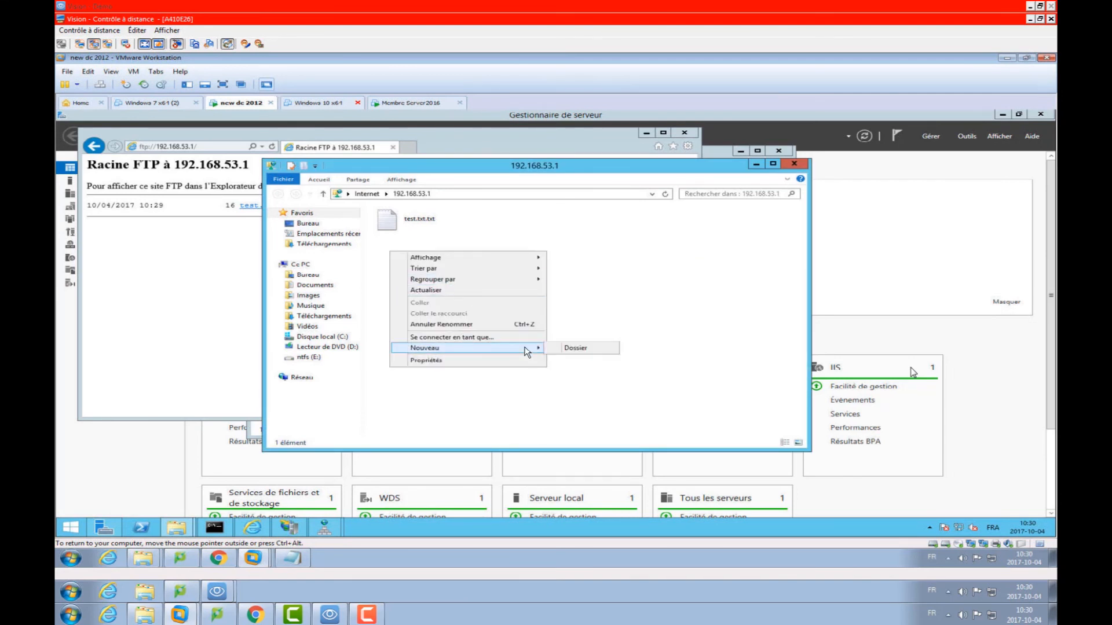
click(582, 350)
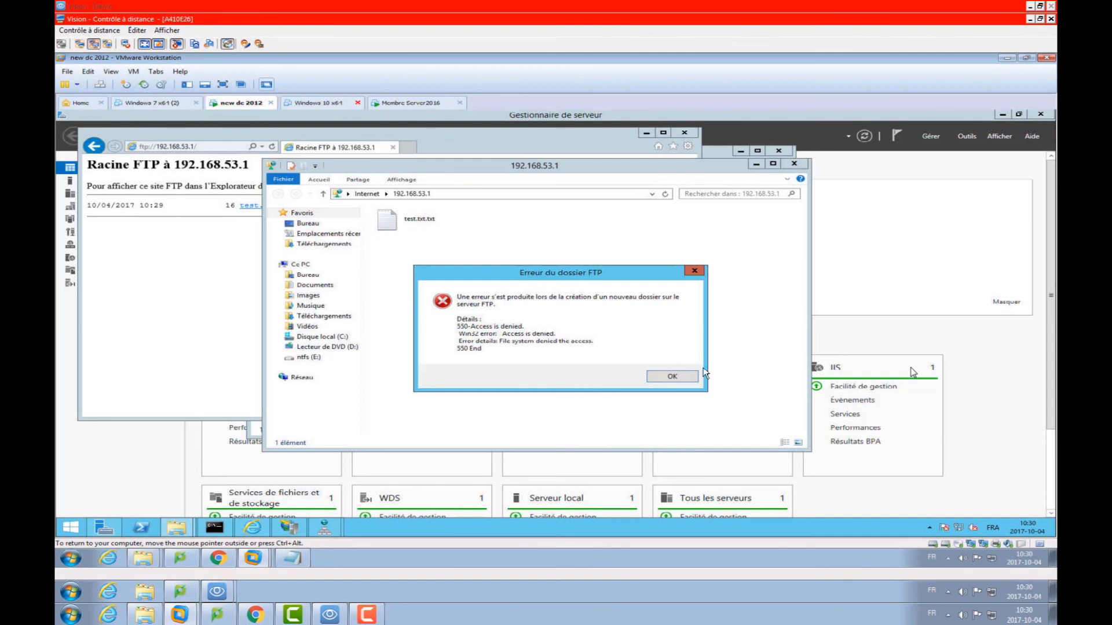
click(673, 375)
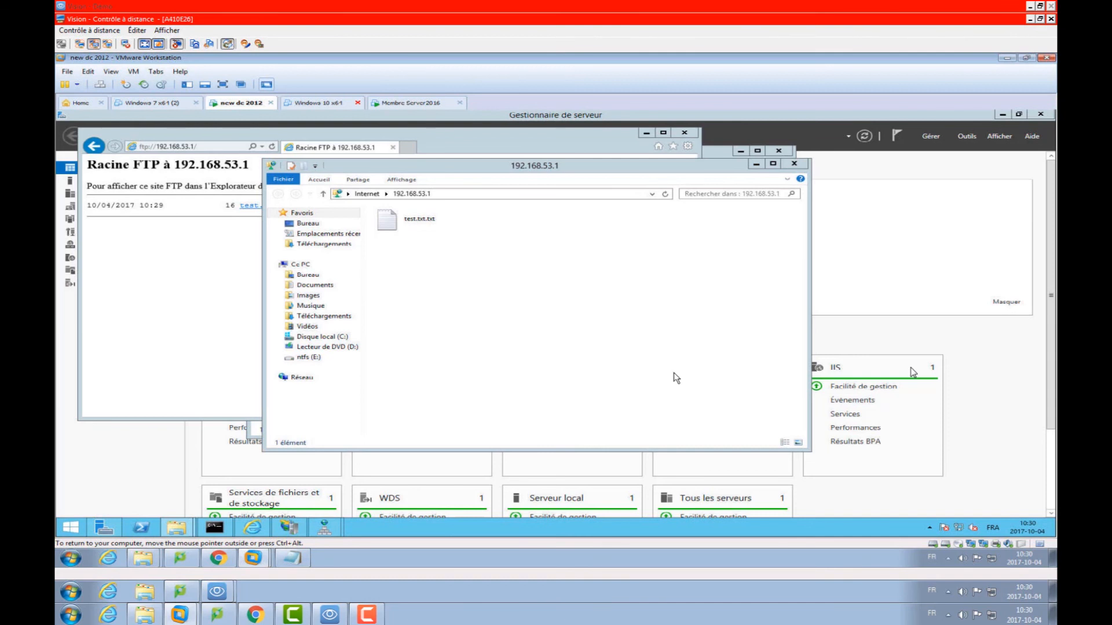
click(801, 166)
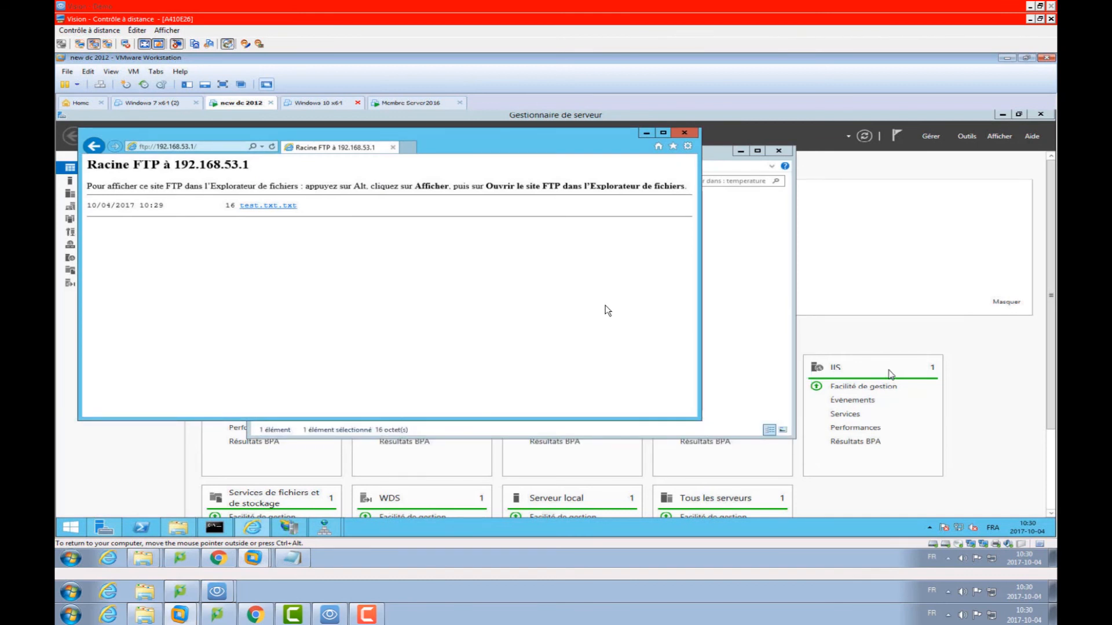
click(368, 616)
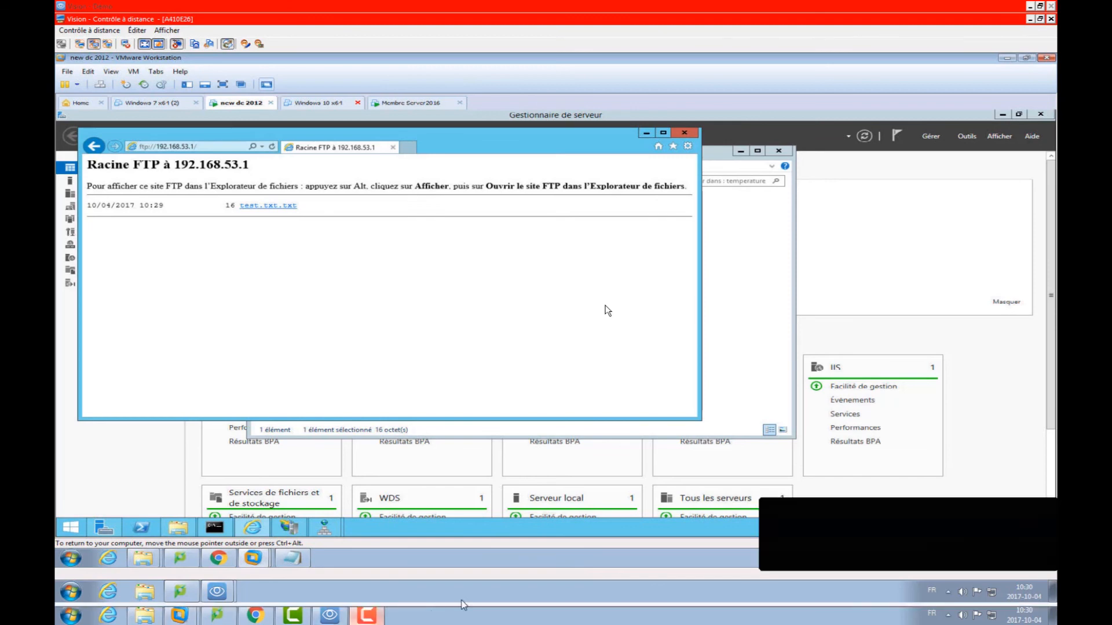